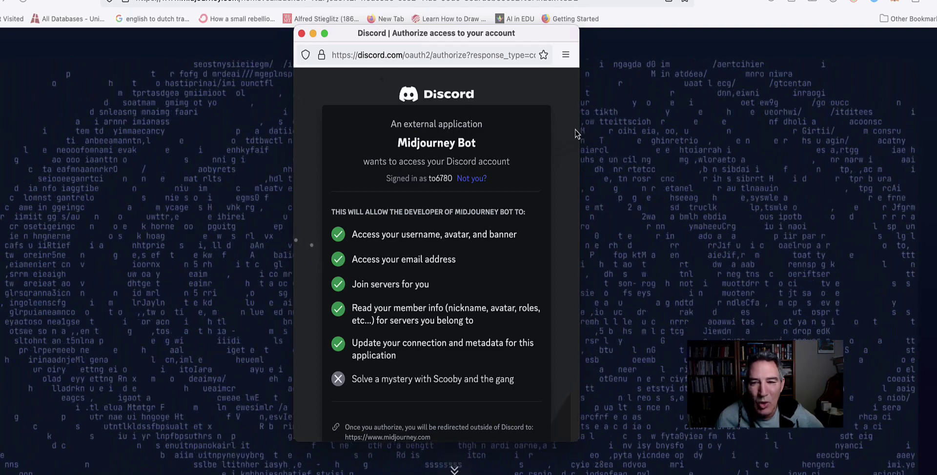
Authorize Midjourney Bot to access the Discord account.
{"action": "scroll", "coordinate": [575, 140], "scroll_direction": "down", "scroll_amount": 5}
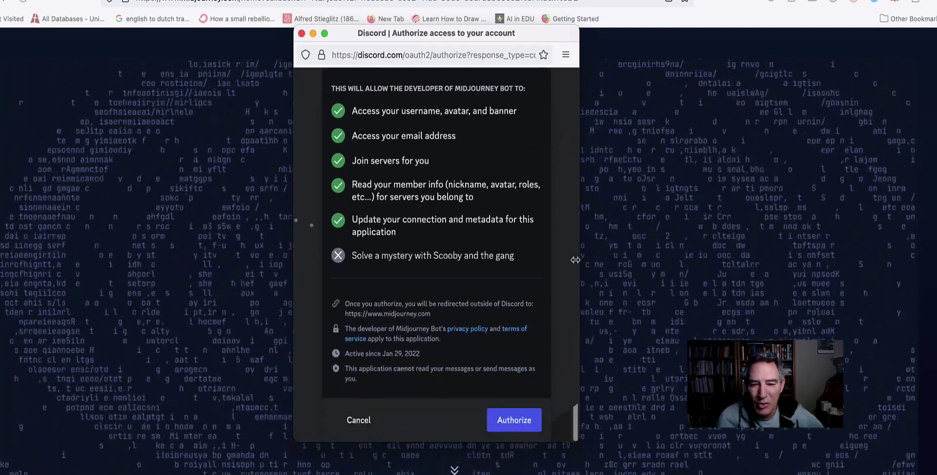
{"action": "left_click", "coordinate": [517, 421]}
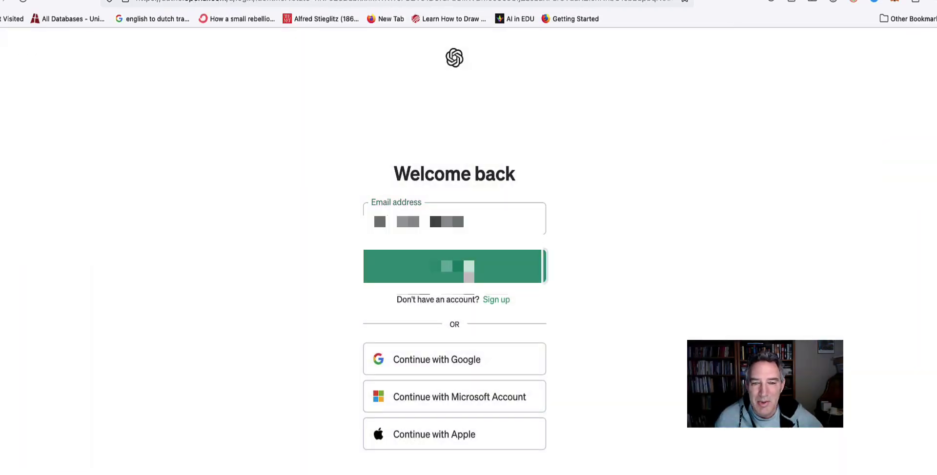
Sign in to ChatGPT with the Google account and start a new chat.
{"action": "left_click", "coordinate": [480, 369]}
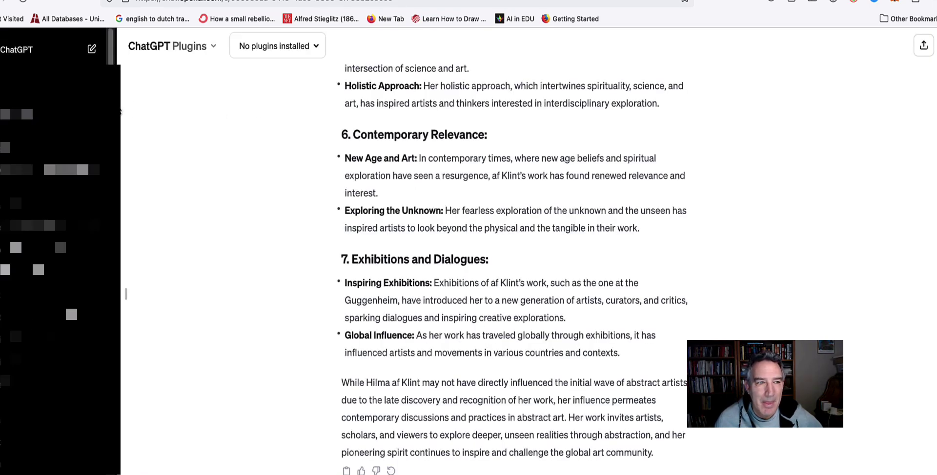
{"action": "left_click", "coordinate": [92, 52]}
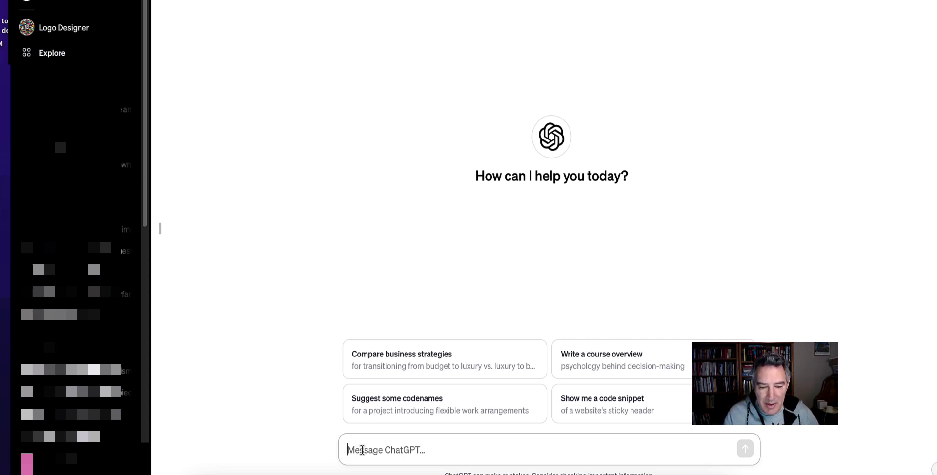
Ask for a 250 word short story for found poetry about the last bookstore on earth and its eccentric keeper in a digital-media future.
{"action": "type", "text": "I"}
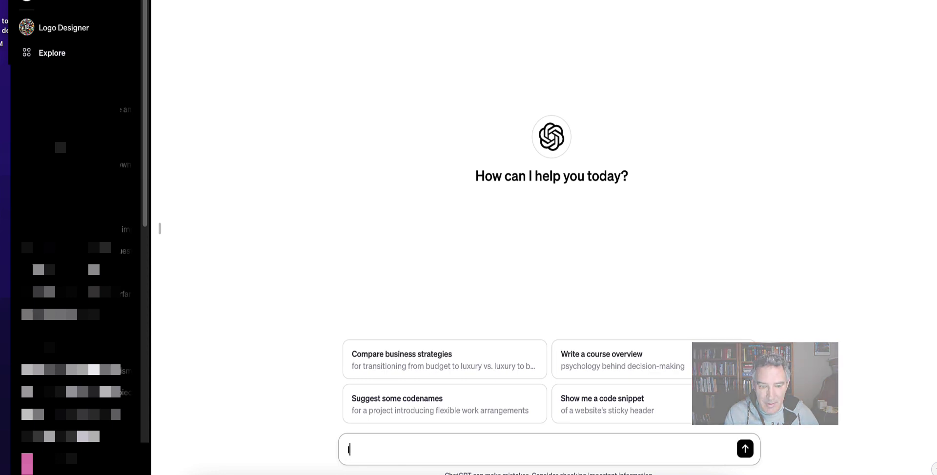
{"action": "type", "text": " am going to create some blackout poetry."}
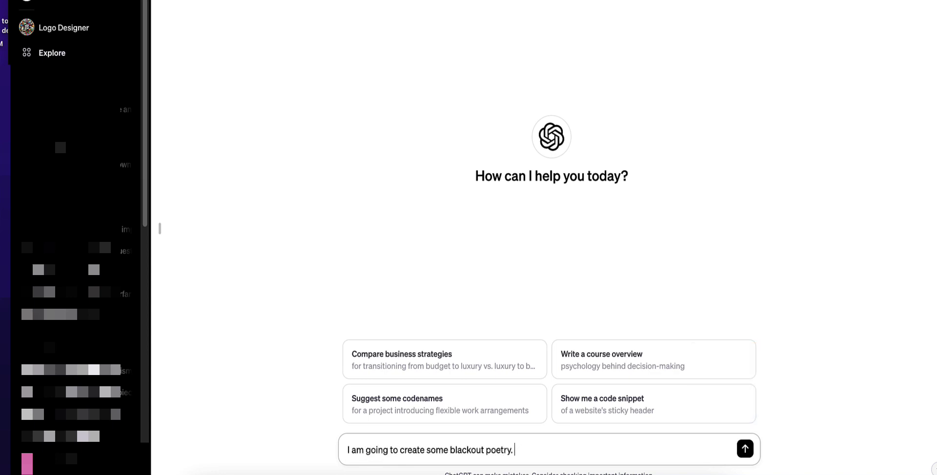
{"action": "key", "text": "ctrl+a"}
{"action": "type", "text": "I am going to create some found poetry. Please create a 250 word short story about the last bookstore on earth. In a f"}
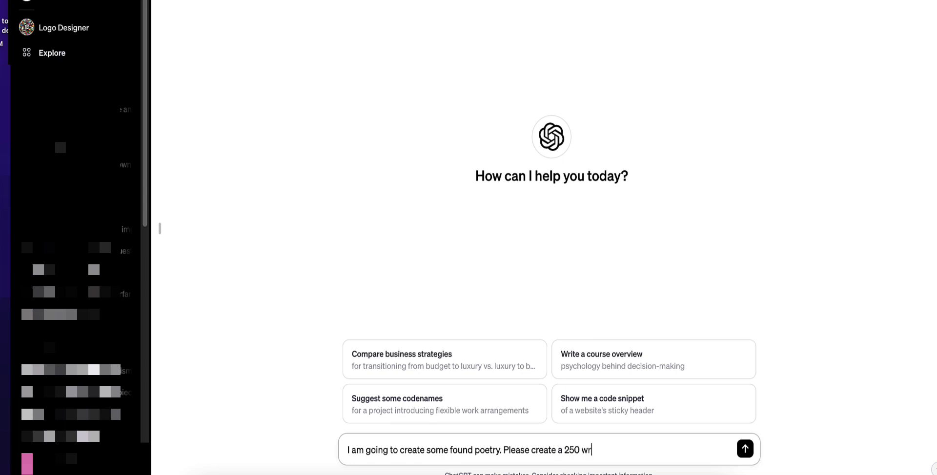
{"action": "type", "text": "uture where digital media has taken over, discover the story of the last bookstore on earth and it eccentric keeper."}
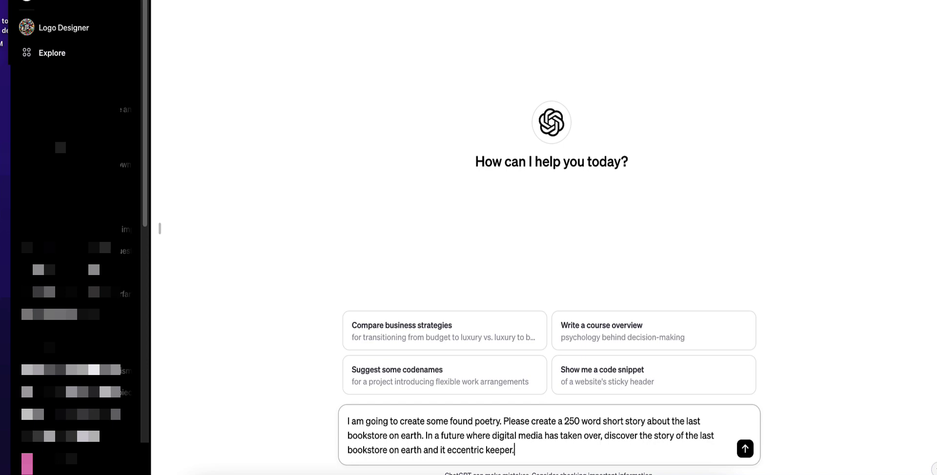
{"action": "left_click", "coordinate": [743, 448]}
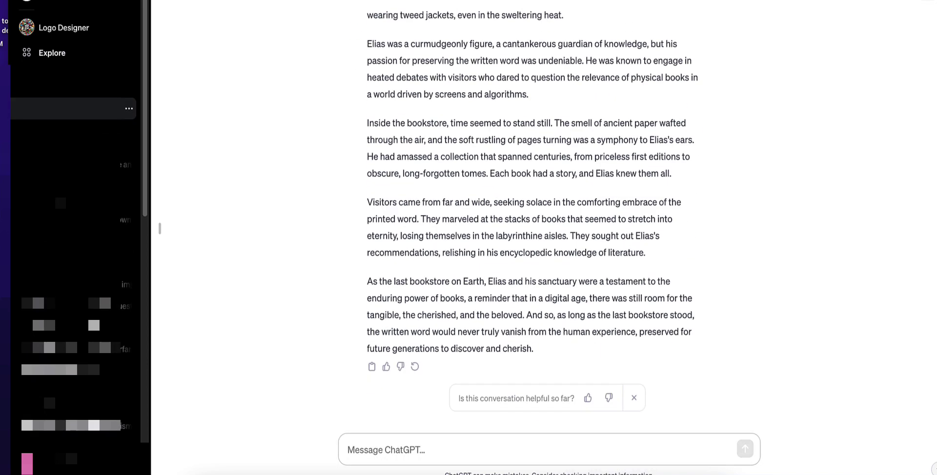
Request another story about a day in the life of a lighthouse keeper, covering daily routines, thoughts and unique challenges.
{"action": "type", "text": "awesome, thank-you. and another p"}
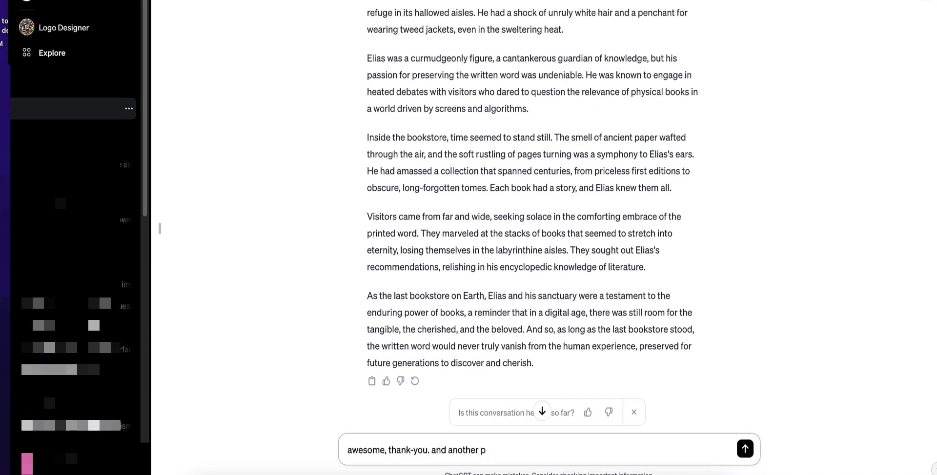
{"action": "type", "text": "lease. A day in the life of a lighthouse keeper. Describe the solitary but fulfilling life of a lighthouse keeper"}
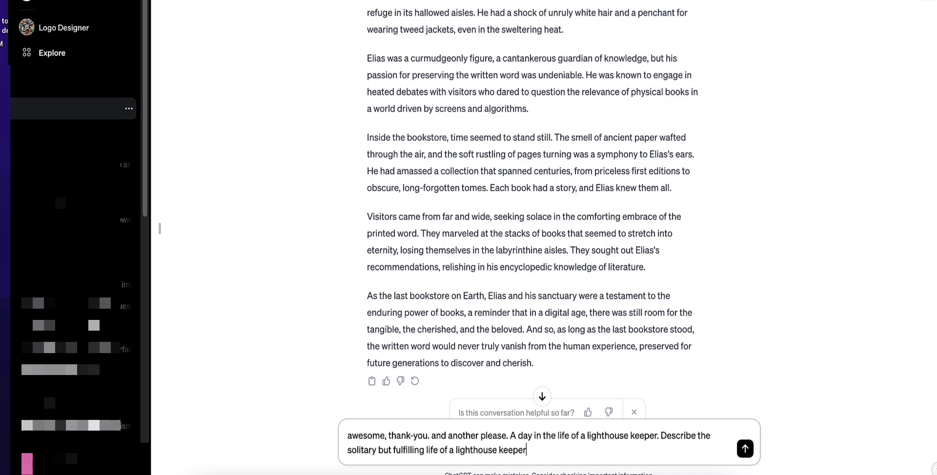
{"action": "type", "text": ", including the daily routines, thoughts and the unique challenges they face."}
{"action": "key", "text": "Return"}
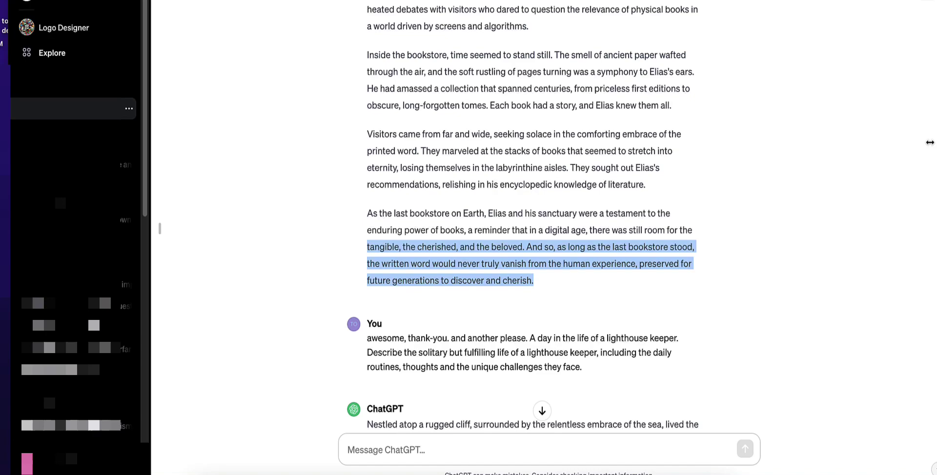
Read through the generated bookstore and lighthouse keeper stories in the chat.
{"action": "scroll", "coordinate": [534, 219], "scroll_direction": "up", "scroll_amount": 6}
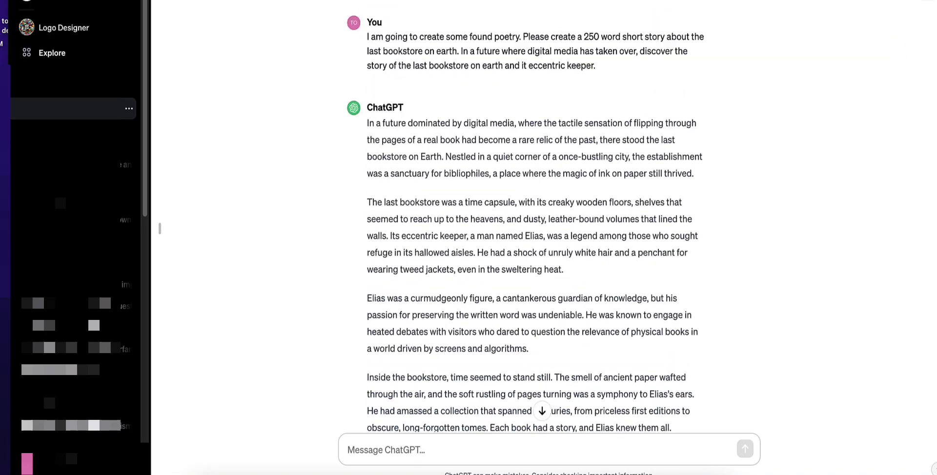
{"action": "scroll", "coordinate": [534, 220], "scroll_direction": "down", "scroll_amount": 3}
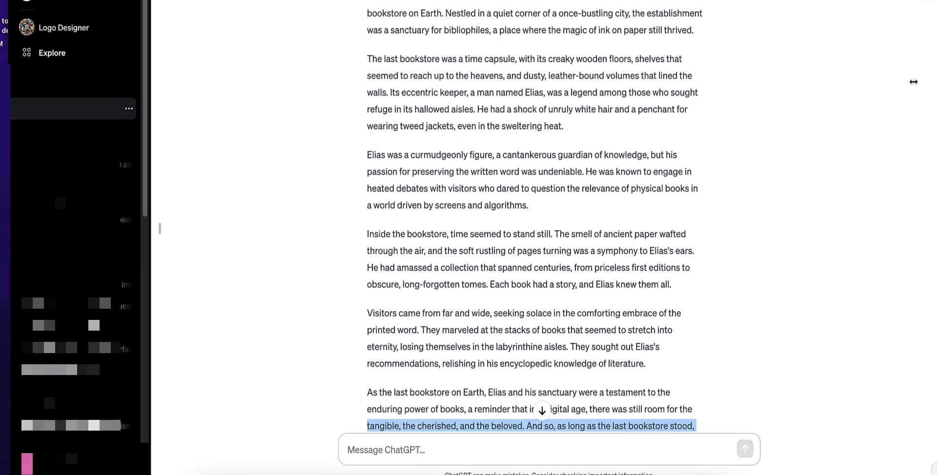
{"action": "scroll", "coordinate": [913, 88], "scroll_direction": "down", "scroll_amount": 2}
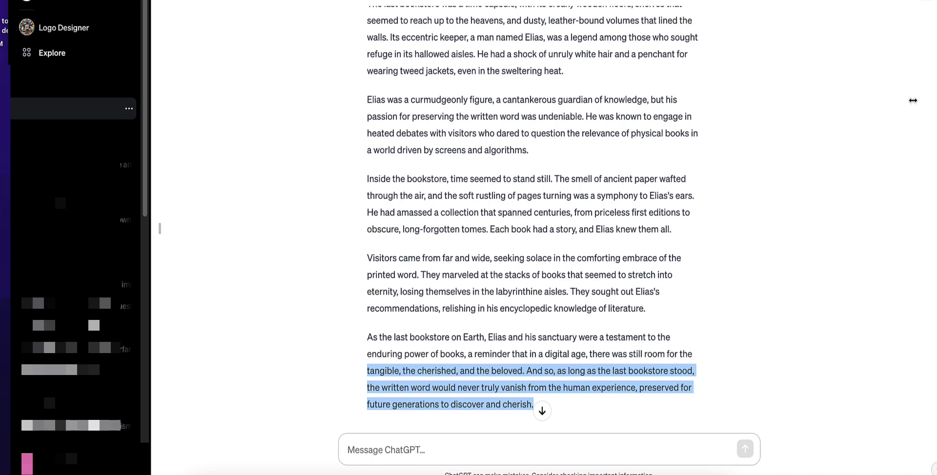
{"action": "scroll", "coordinate": [913, 100], "scroll_direction": "down", "scroll_amount": 9}
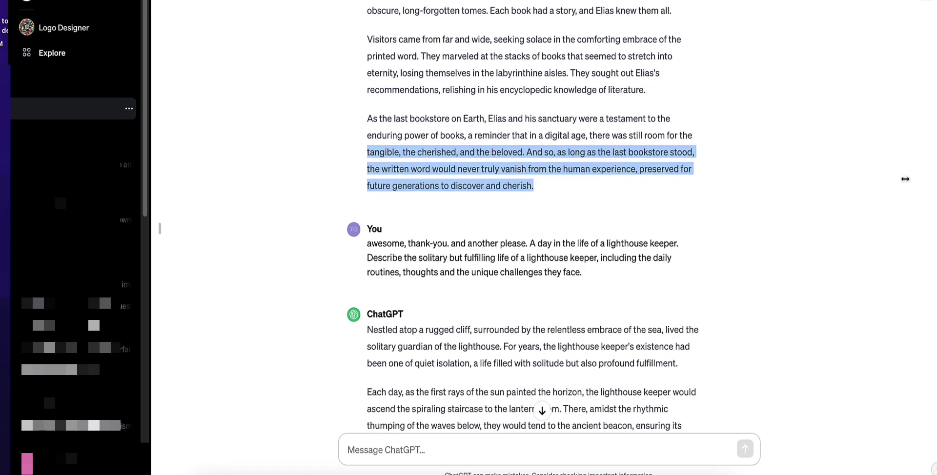
{"action": "scroll", "coordinate": [885, 274], "scroll_direction": "down", "scroll_amount": 2}
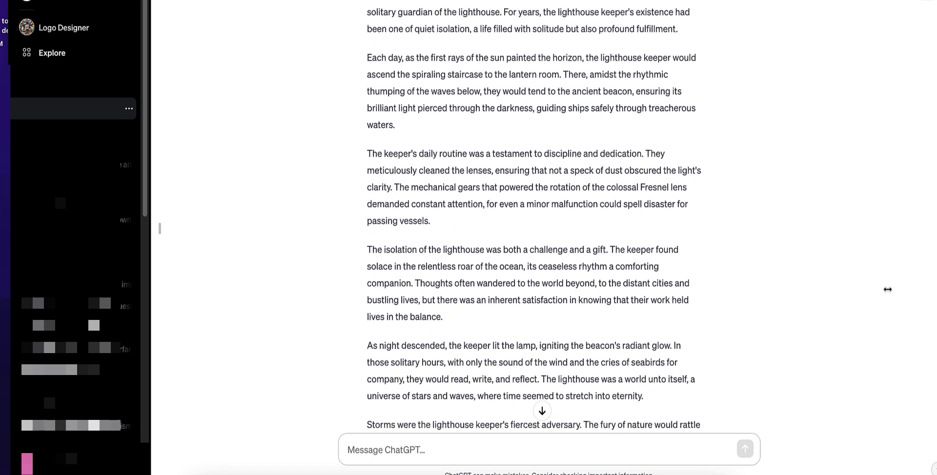
{"action": "scroll", "coordinate": [885, 272], "scroll_direction": "up", "scroll_amount": 8}
{"action": "scroll", "coordinate": [867, 153], "scroll_direction": "up", "scroll_amount": 6}
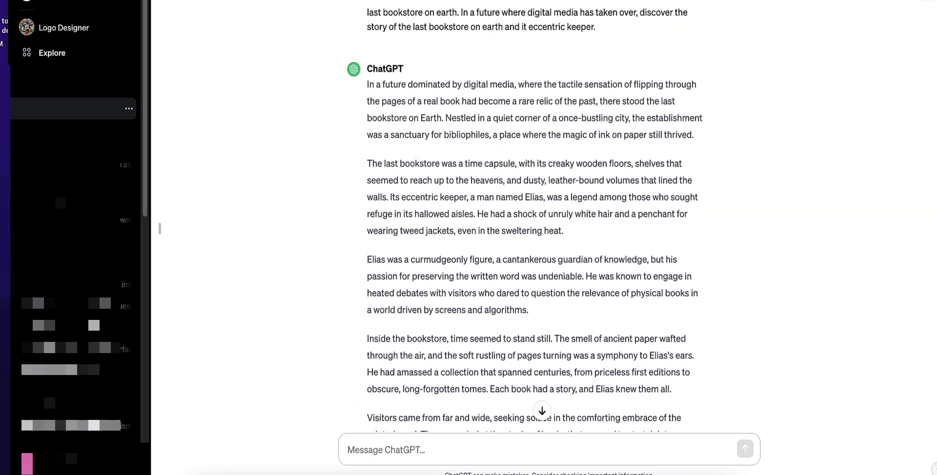
{"action": "scroll", "coordinate": [929, 90], "scroll_direction": "up", "scroll_amount": 1}
{"action": "scroll", "coordinate": [934, 111], "scroll_direction": "down", "scroll_amount": 2}
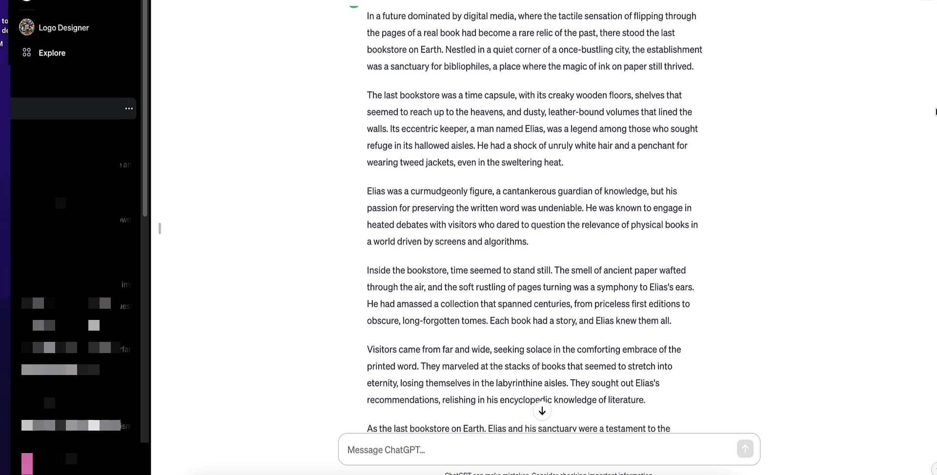
{"action": "scroll", "coordinate": [931, 130], "scroll_direction": "down", "scroll_amount": 3}
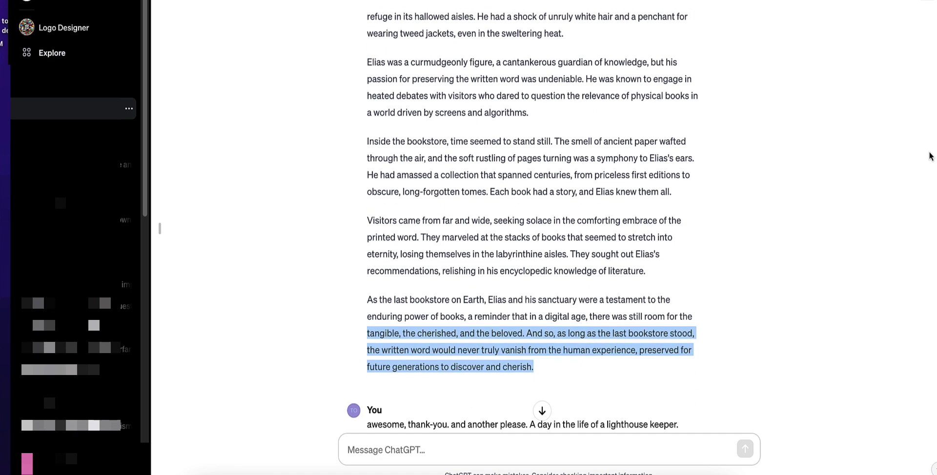
{"action": "scroll", "coordinate": [916, 41], "scroll_direction": "up", "scroll_amount": 5}
{"action": "scroll", "coordinate": [912, 98], "scroll_direction": "down", "scroll_amount": 2}
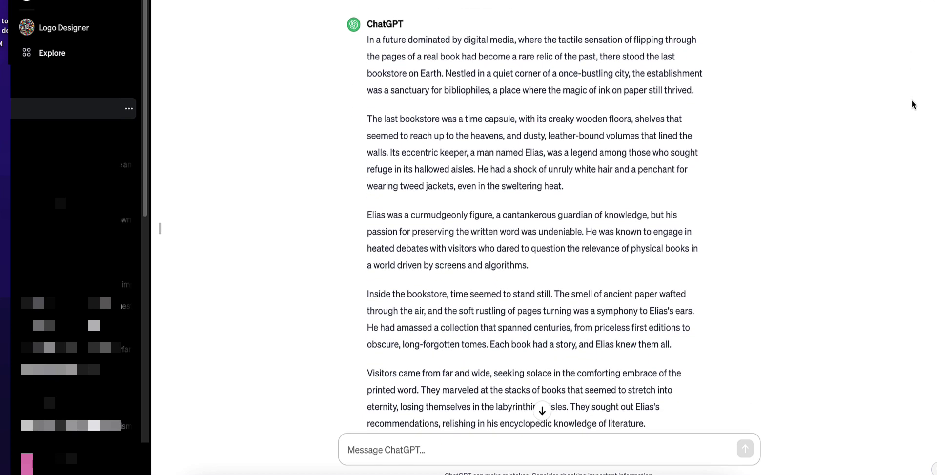
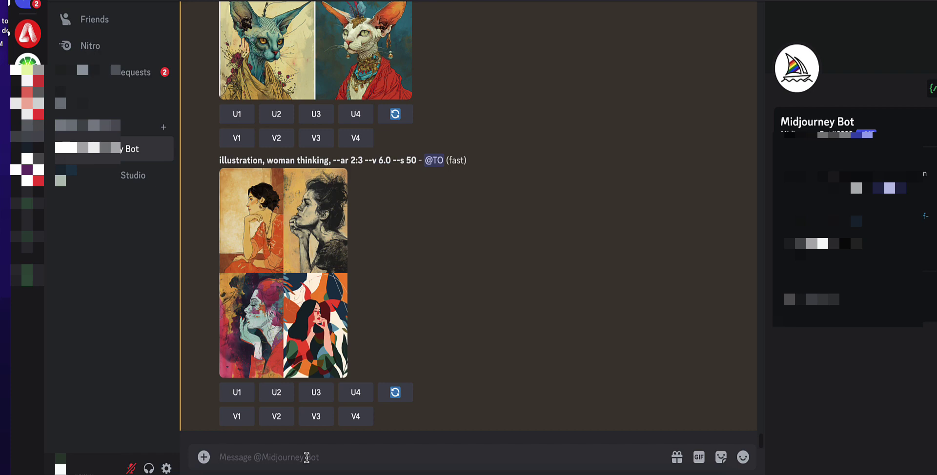
In Discord, submit the Midjourney imagine prompt "old book page, cross hatching, altered books, letters, sepia tones".
{"action": "type", "text": "old"}
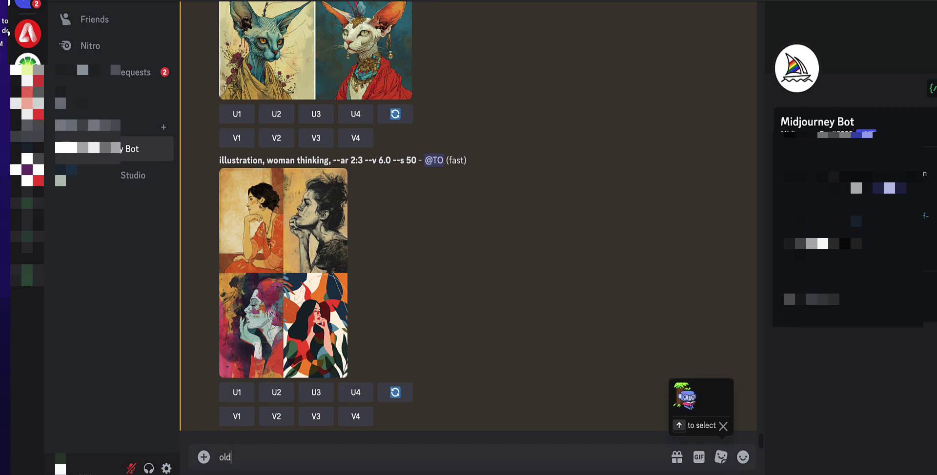
{"action": "key", "text": "Home"}
{"action": "type", "text": "/"}
{"action": "key", "text": "Tab"}
{"action": "type", "text": "book page,"}
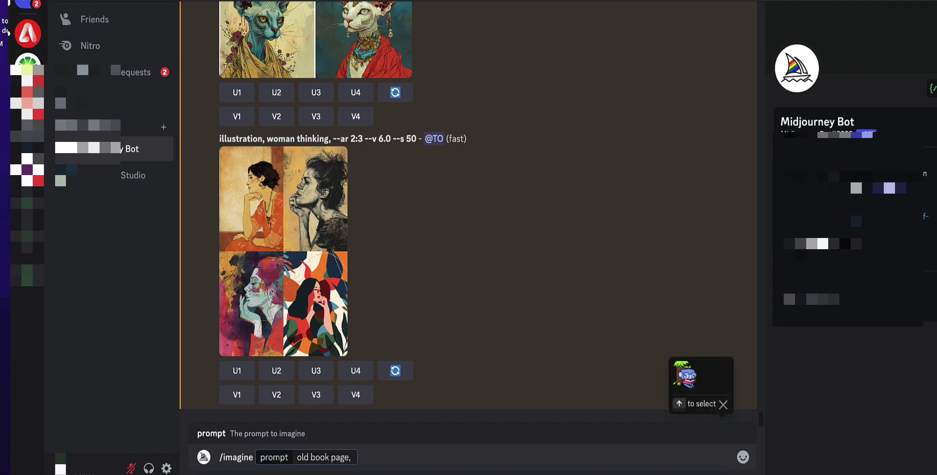
{"action": "type", "text": " cross hatching, altered b"}
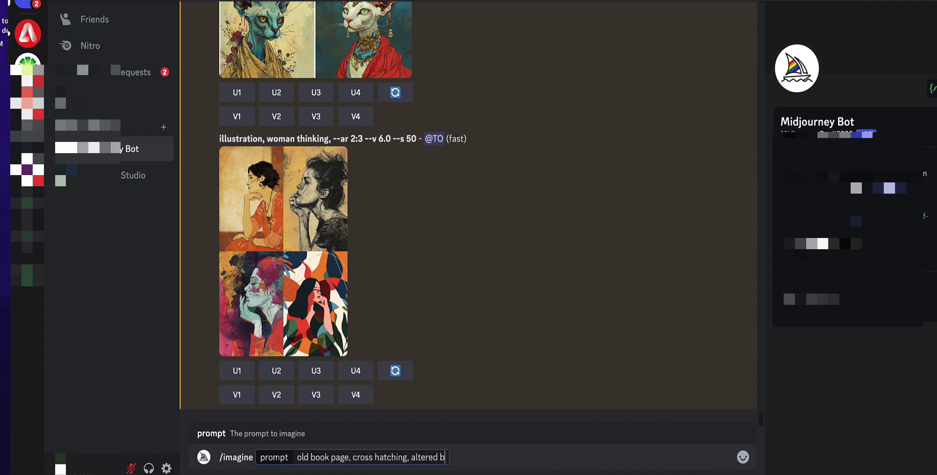
{"action": "type", "text": "ooks, letters, sepia "}
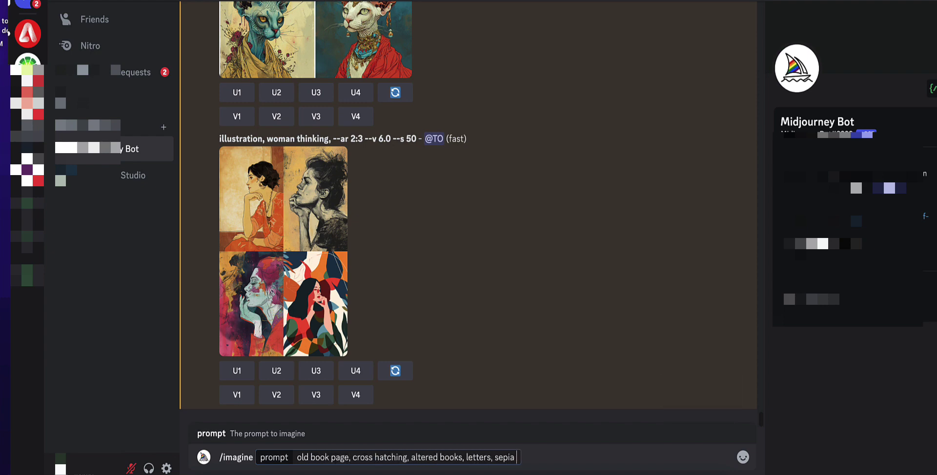
{"action": "type", "text": "tones"}
{"action": "key", "text": "Return"}
Submit a second imagine prompt: "old book page metal print, cross hatching, dye transfer, altered books, letters, sepia tones".
{"action": "type", "text": "/imagine"}
{"action": "key", "text": "Tab"}
{"action": "type", "text": "o"}
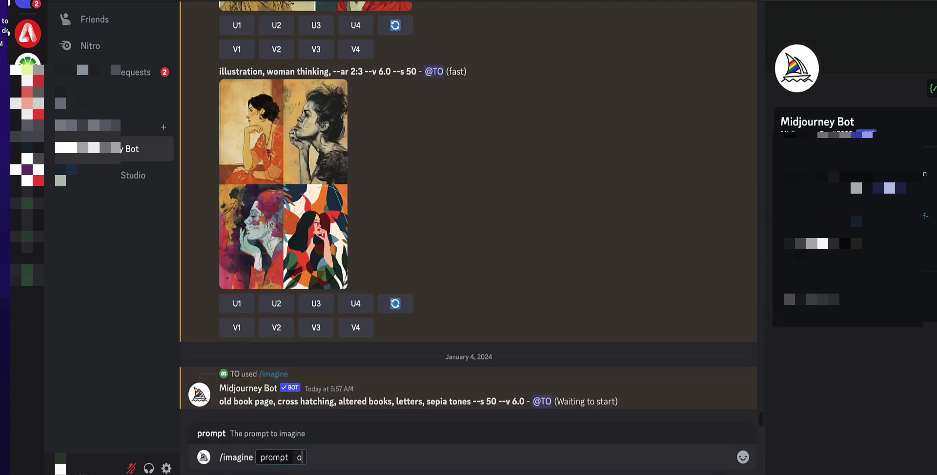
{"action": "type", "text": "ld book page metal print,"}
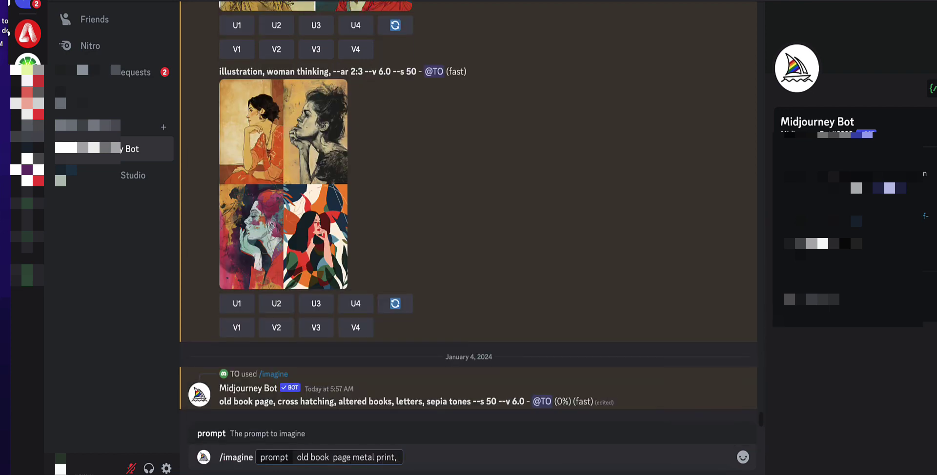
{"action": "type", "text": " cross hatching"}
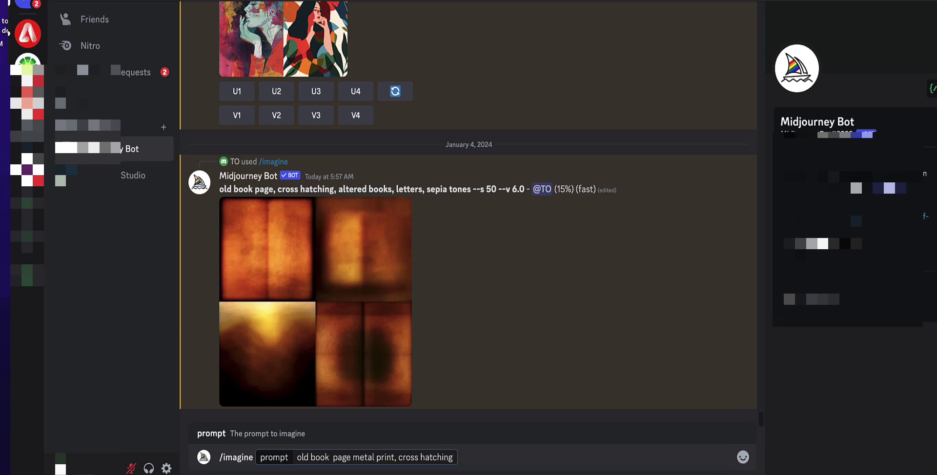
{"action": "type", "text": ", dye transfer,"}
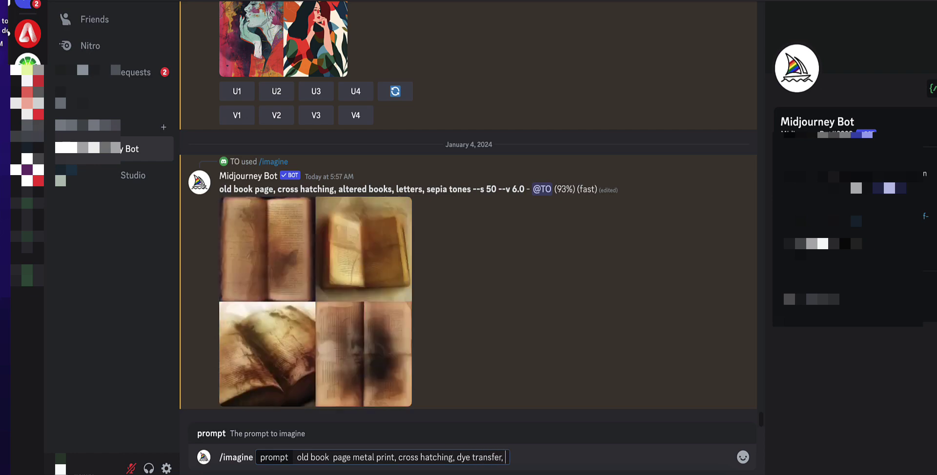
{"action": "type", "text": " altered books, l"}
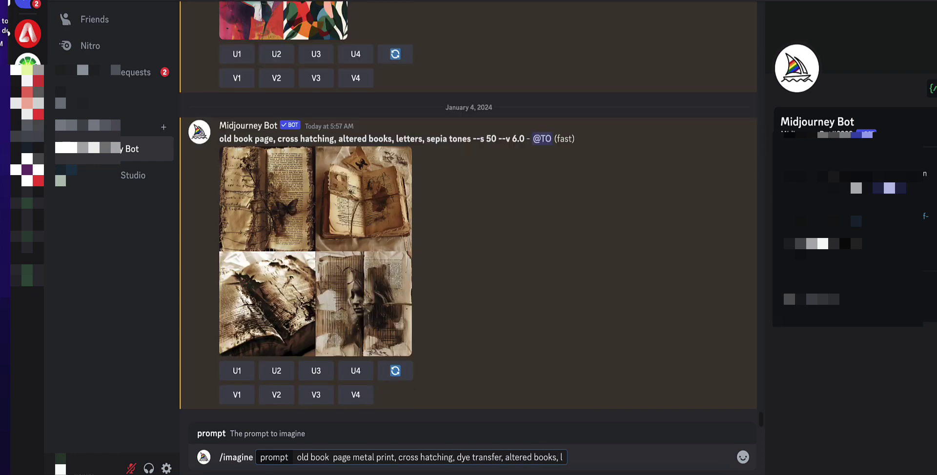
{"action": "type", "text": "etters, sepia tones"}
{"action": "key", "text": "Return"}
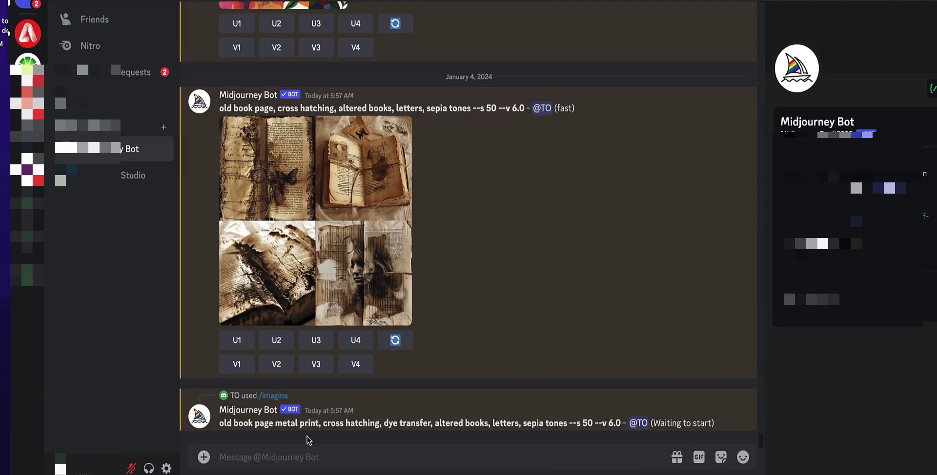
View the first old book page image grid enlarged, then close the preview.
{"action": "left_click", "coordinate": [364, 317]}
{"action": "left_click", "coordinate": [350, 403]}
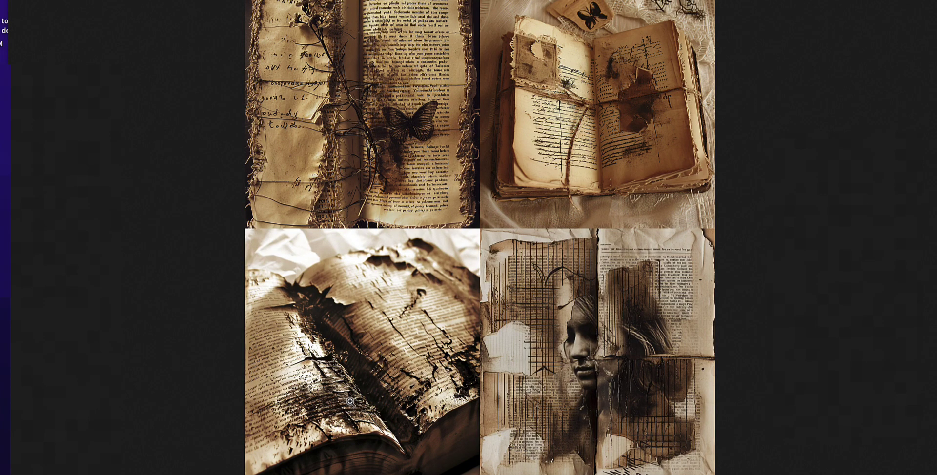
{"action": "left_click", "coordinate": [350, 401]}
{"action": "left_click", "coordinate": [736, 349]}
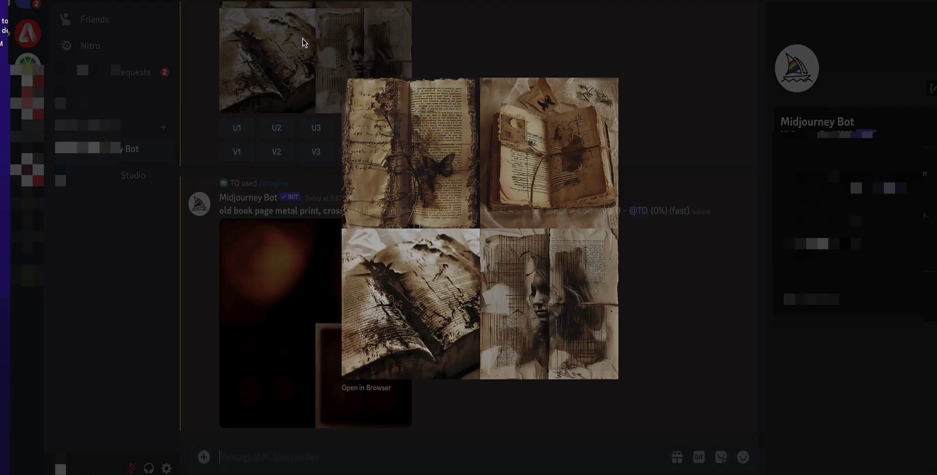
Reuse the first prompt, "old book page, cross hatching, altered books, letters, sepia tones", in a new imagine command with --ar 2:3.
{"action": "left_click_drag", "start_coordinate": [219, 159], "coordinate": [472, 161]}
{"action": "key", "text": "ctrl+c"}
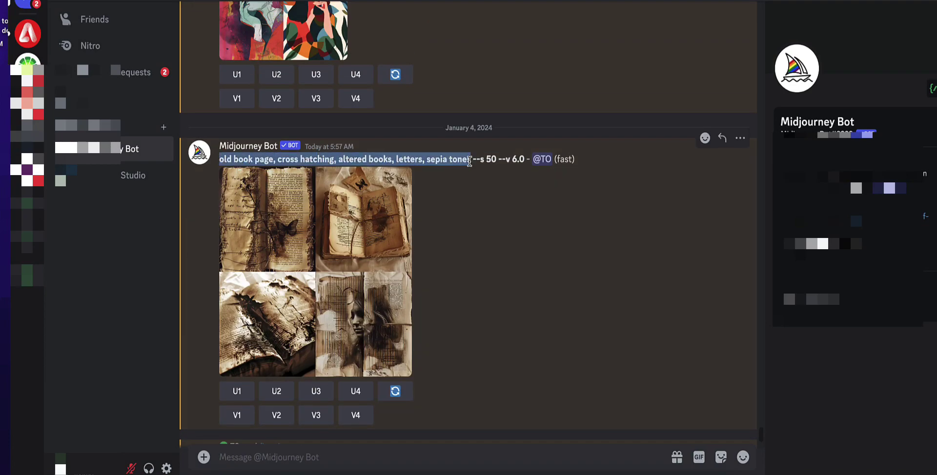
{"action": "left_click", "coordinate": [237, 457]}
{"action": "type", "text": "/imagine"}
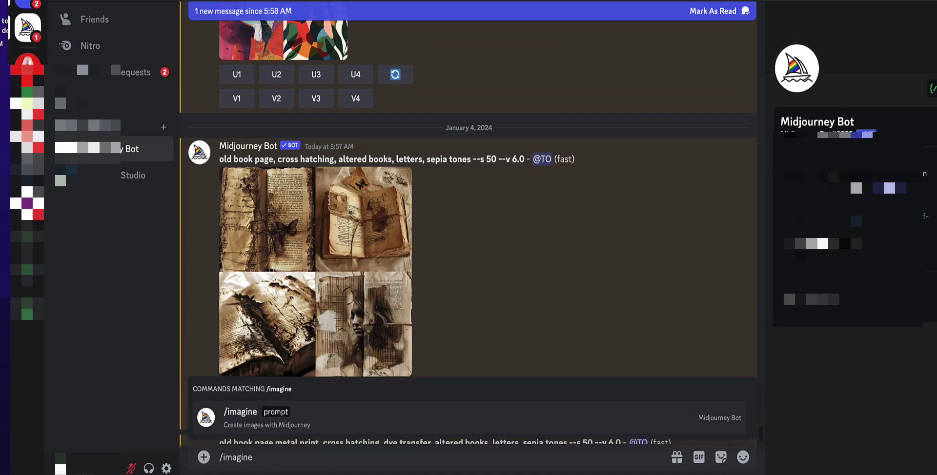
{"action": "key", "text": "Return"}
{"action": "key", "text": "ctrl+v"}
{"action": "type", "text": "--"}
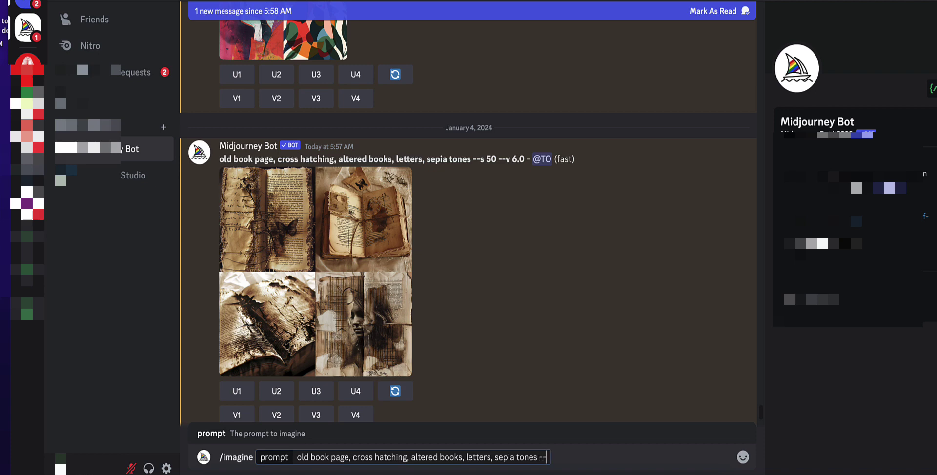
{"action": "type", "text": "ar 2:3"}
{"action": "key", "text": "Return"}
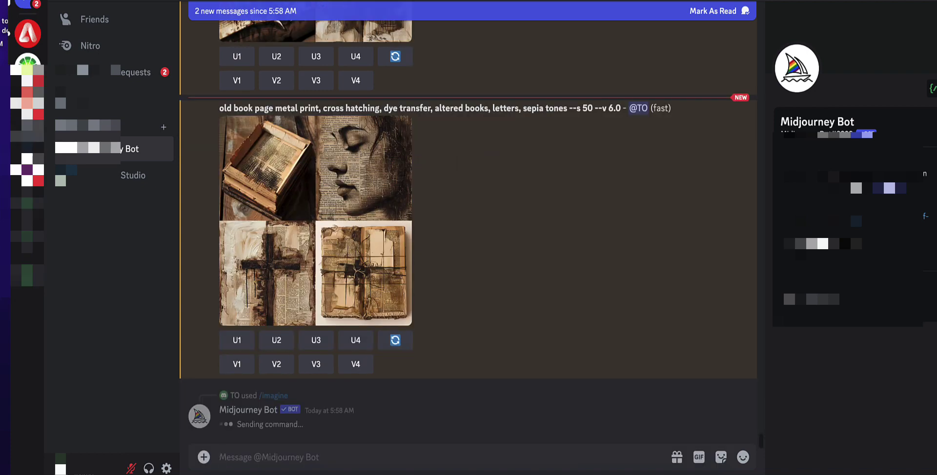
View the metal print grid enlarged, then try to resubmit its whole copied prompt line with --ar 2:3 inserted before --s 50.
{"action": "left_click", "coordinate": [367, 182]}
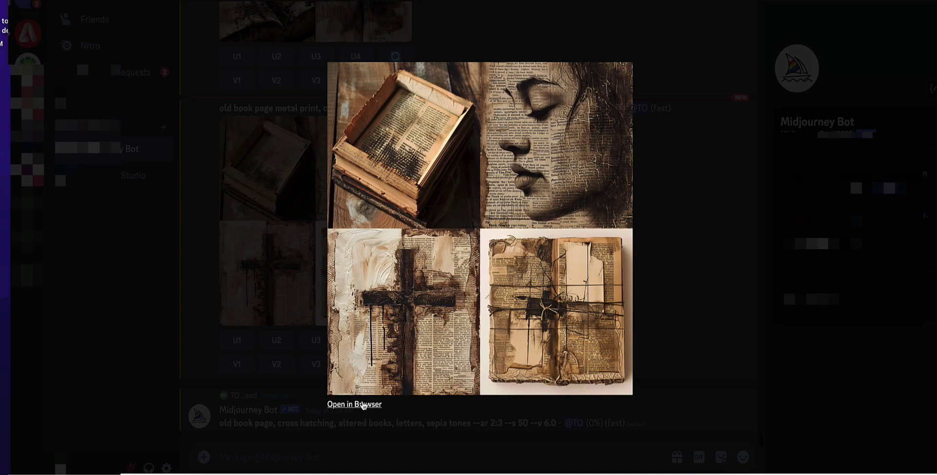
{"action": "left_click", "coordinate": [277, 379]}
{"action": "triple_click", "coordinate": [221, 105]}
{"action": "key", "text": "ctrl+c"}
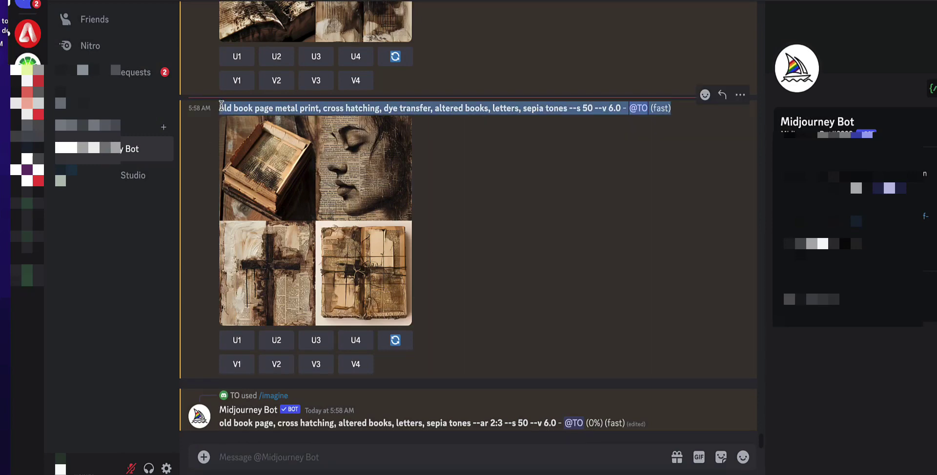
{"action": "type", "text": "/imagine"}
{"action": "key", "text": "Tab"}
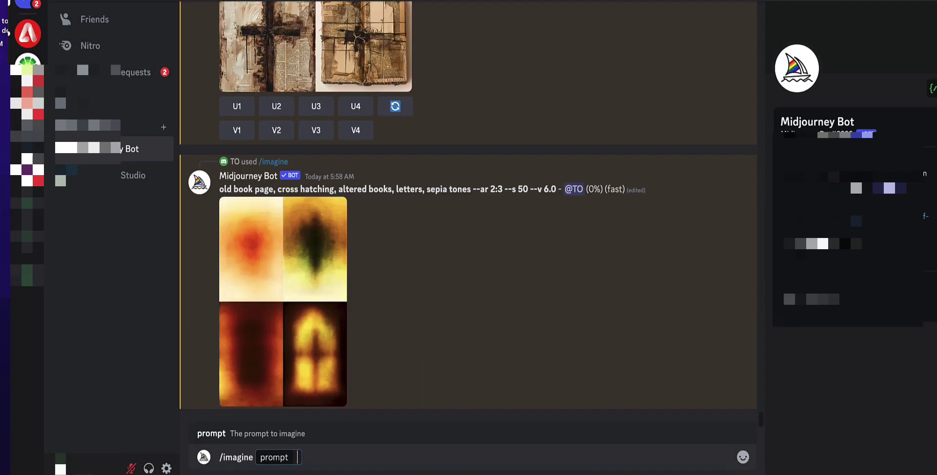
{"action": "key", "text": "ctrl+v"}
{"action": "left_click", "coordinate": [592, 459]}
{"action": "type", "text": "--ar"}
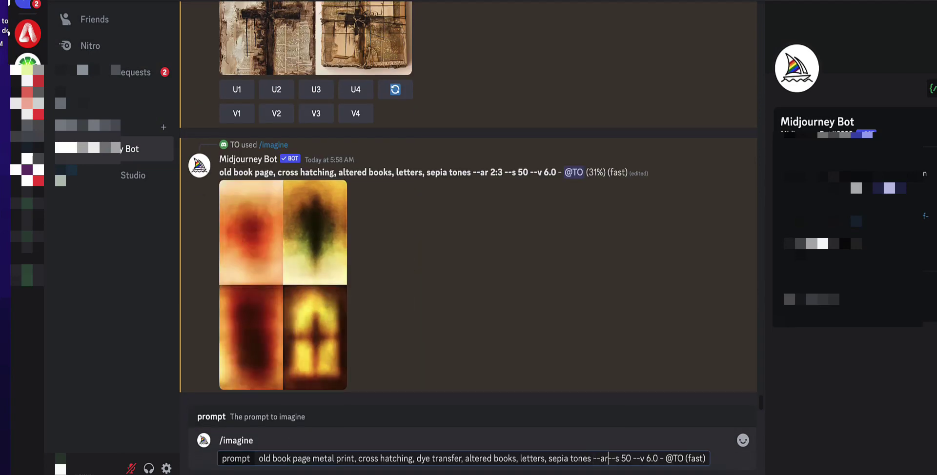
{"action": "type", "text": " 2:3"}
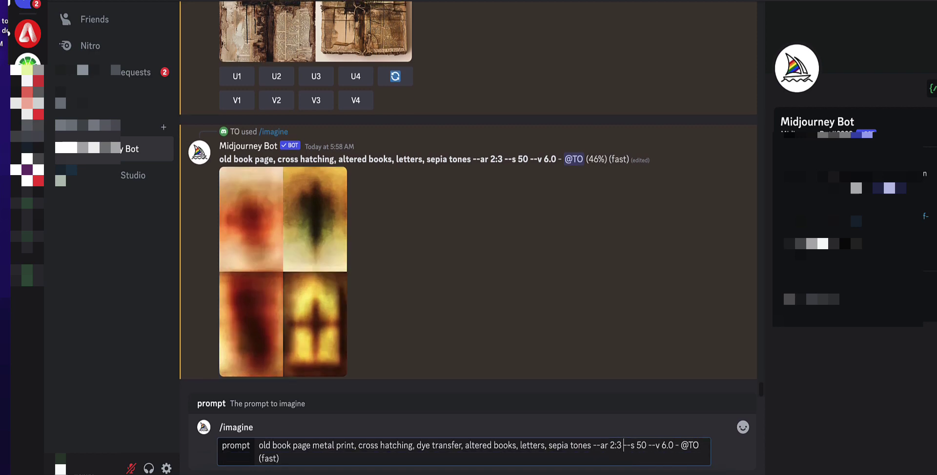
{"action": "key", "text": "Return"}
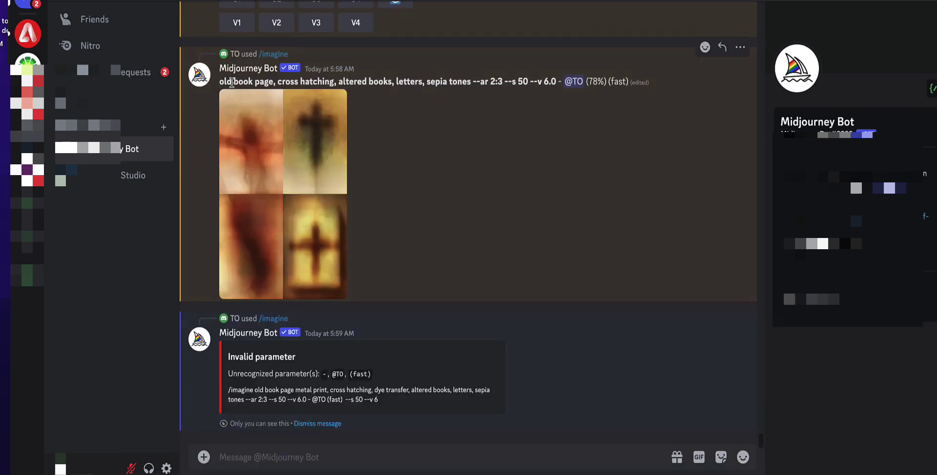
Submit the imagine prompt "old book page, lose pen and ink marks, altered books, letters, sepia tones --ar 2:3 --s 50 --v 6.0".
{"action": "left_click_drag", "start_coordinate": [219, 82], "coordinate": [556, 82]}
{"action": "key", "text": "ctrl+c"}
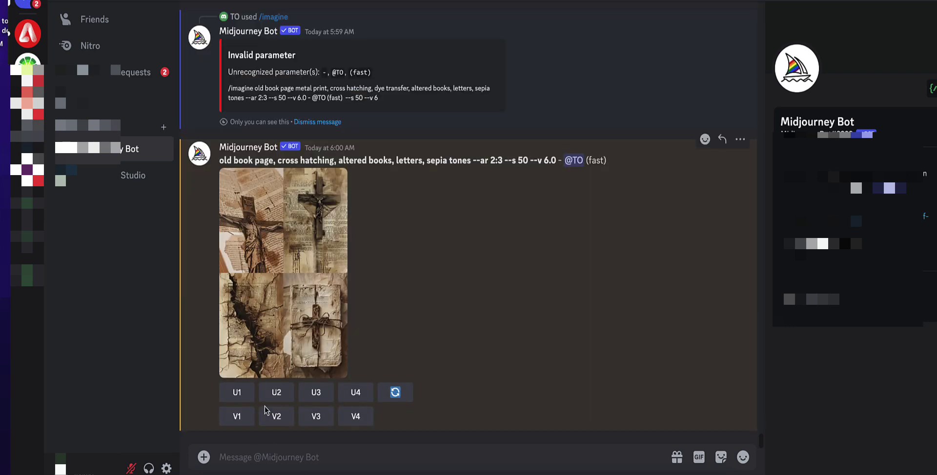
{"action": "left_click", "coordinate": [249, 456]}
{"action": "type", "text": "/imagine"}
{"action": "key", "text": "Tab"}
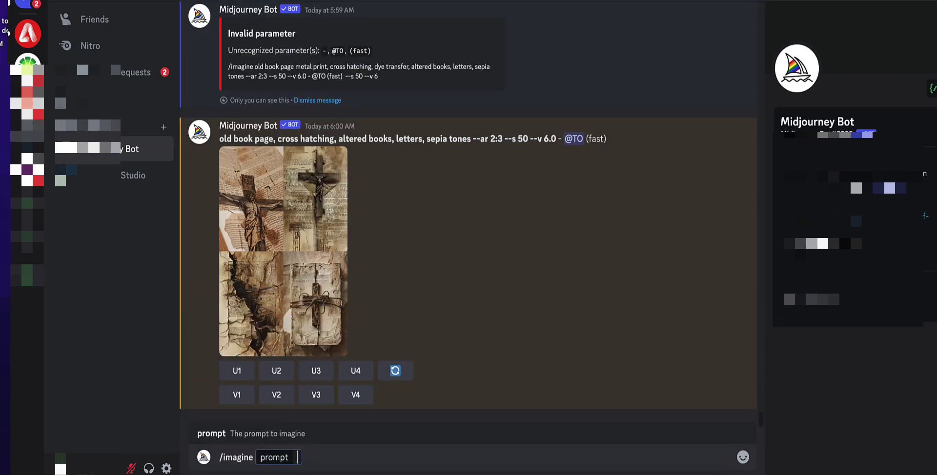
{"action": "key", "text": "ctrl+v"}
{"action": "left_click_drag", "start_coordinate": [410, 457], "coordinate": [352, 457]}
{"action": "type", "text": "lose pen and ink"}
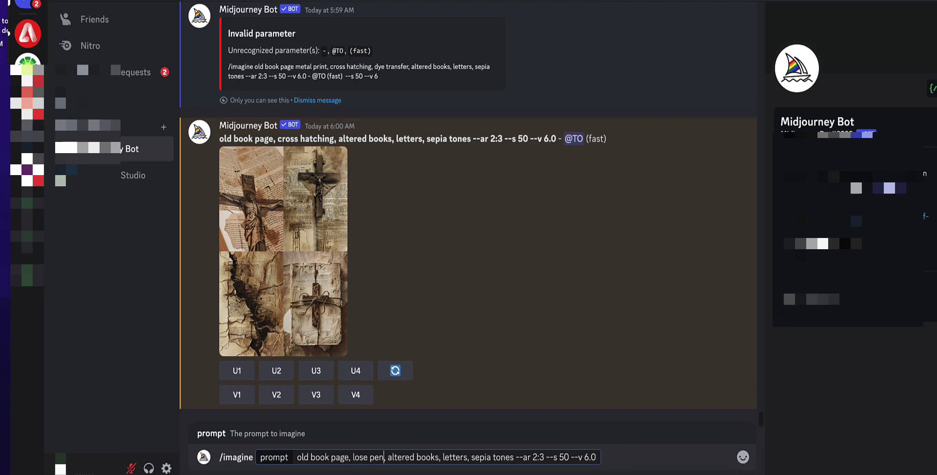
{"action": "type", "text": " marks"}
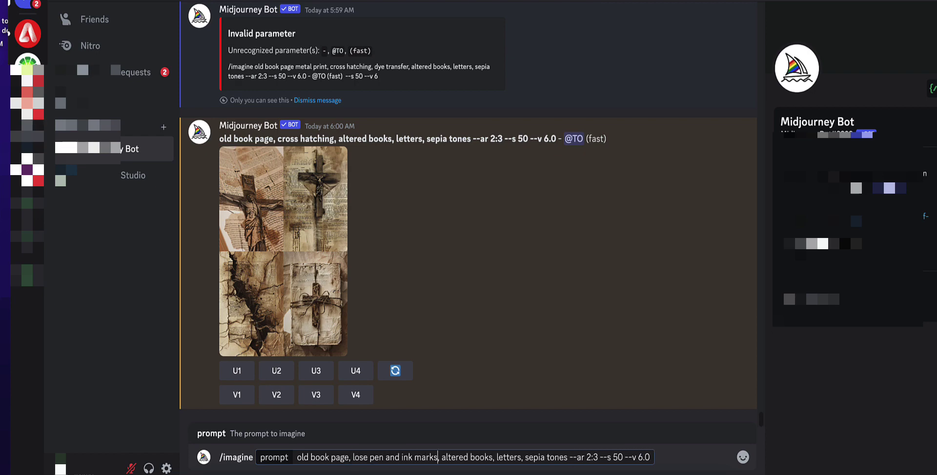
{"action": "key", "text": "Return"}
Submit the imagine prompt "old book page metal print, cross hatching, dye transfer, altered books, letters, sepia tones --ar 2:3".
{"action": "type", "text": "/"}
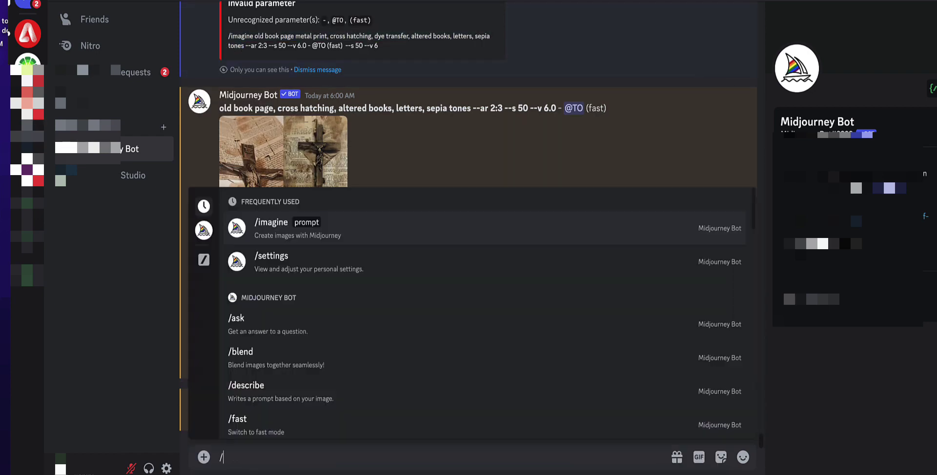
{"action": "type", "text": "ima"}
{"action": "key", "text": "Tab"}
{"action": "key", "text": "ctrl+v"}
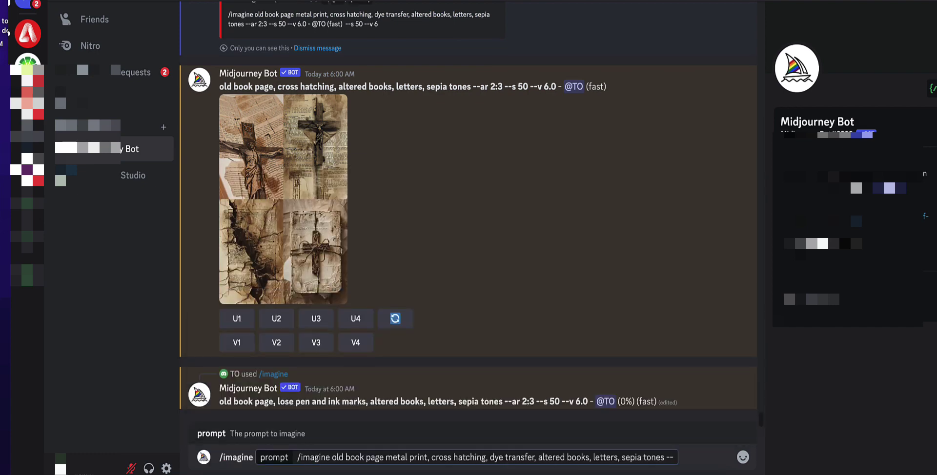
{"action": "type", "text": "ar 2:3"}
{"action": "key", "text": "Return"}
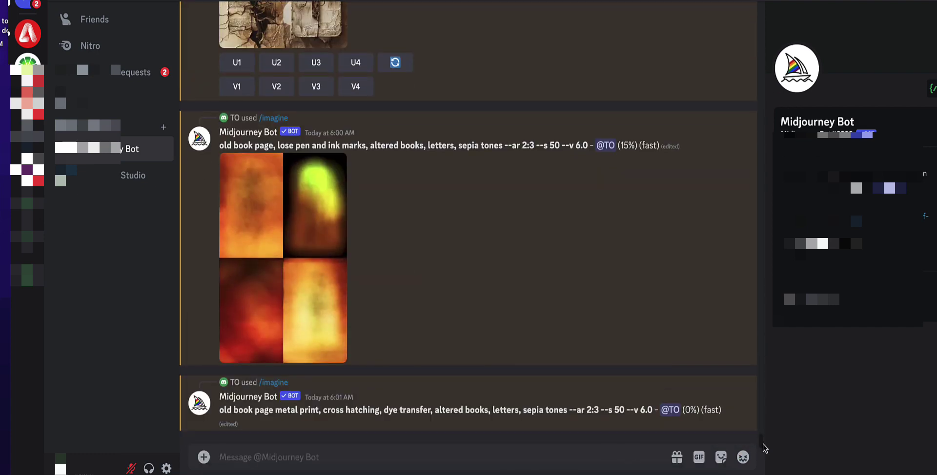
Inspect the 2:3 cross hatching grid enlarged, zooming in on its lower images, then close the preview.
{"action": "scroll", "coordinate": [488, 244], "scroll_direction": "up", "scroll_amount": 5}
{"action": "left_click", "coordinate": [312, 220]}
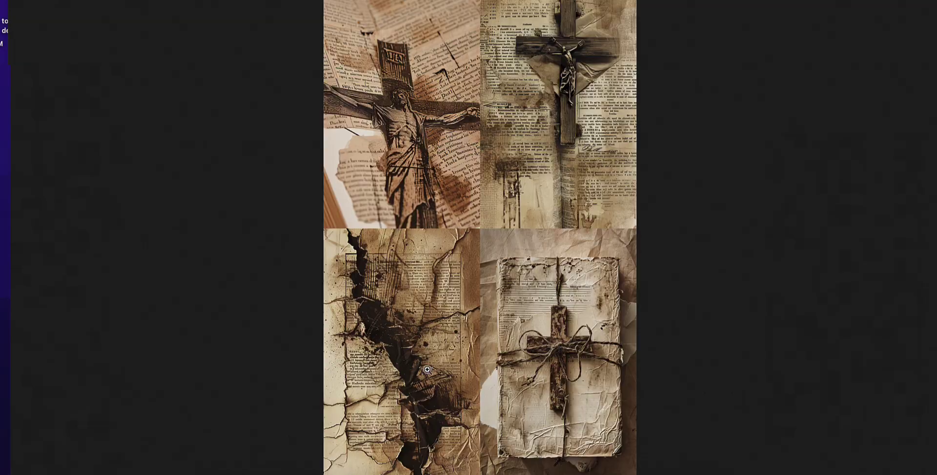
{"action": "left_click", "coordinate": [426, 370]}
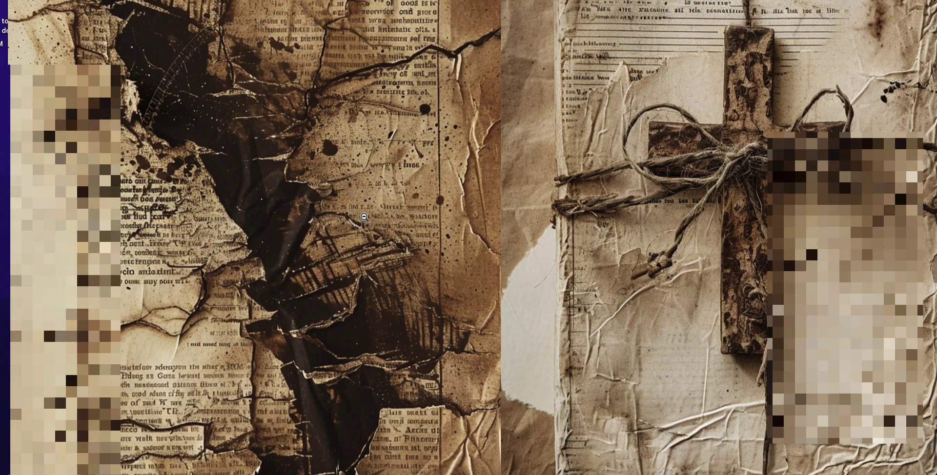
{"action": "left_click", "coordinate": [446, 355]}
{"action": "key", "text": "Escape"}
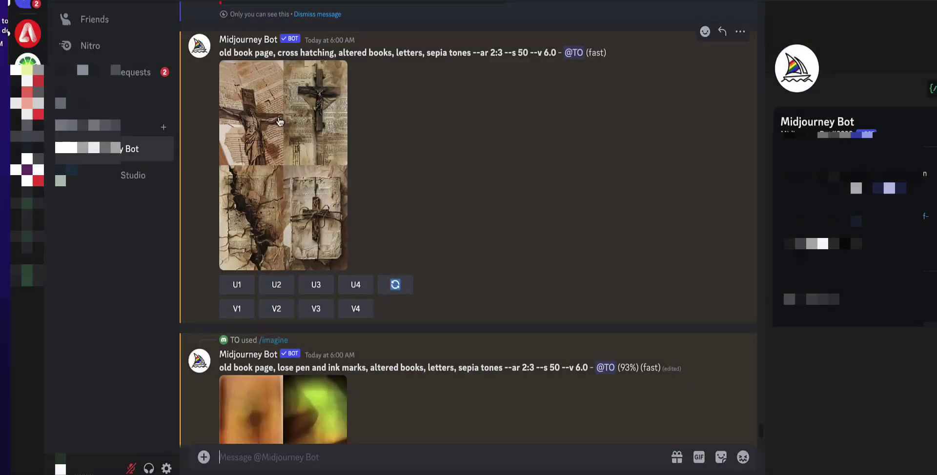
Review the two earlier grids made without an aspect ratio, enlarging each and closing the previews.
{"action": "scroll", "coordinate": [759, 430], "scroll_direction": "up", "scroll_amount": 5}
{"action": "left_click", "coordinate": [368, 285]}
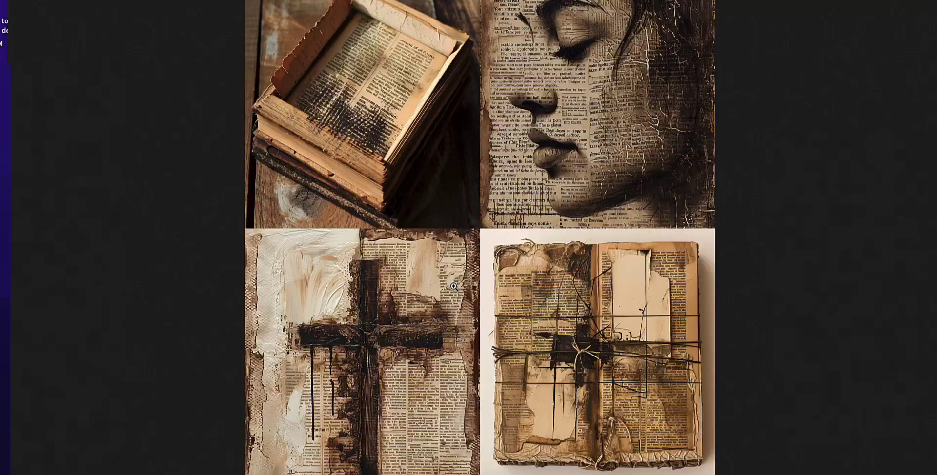
{"action": "key", "text": "Escape"}
{"action": "scroll", "coordinate": [761, 417], "scroll_direction": "up", "scroll_amount": 4}
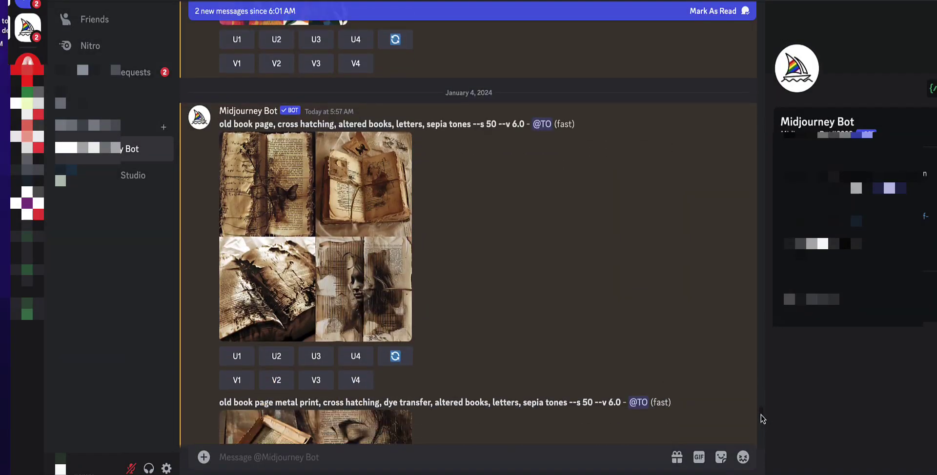
{"action": "left_click", "coordinate": [266, 141]}
{"action": "key", "text": "Escape"}
{"action": "scroll", "coordinate": [760, 427], "scroll_direction": "down", "scroll_amount": 10}
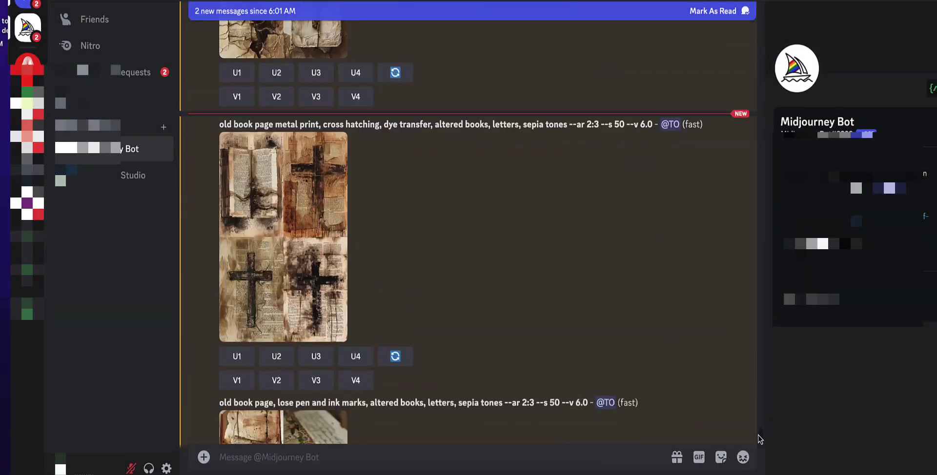
View the new 2:3 metal print and pen-and-ink grids enlarged.
{"action": "left_click", "coordinate": [283, 273]}
{"action": "left_click", "coordinate": [405, 398]}
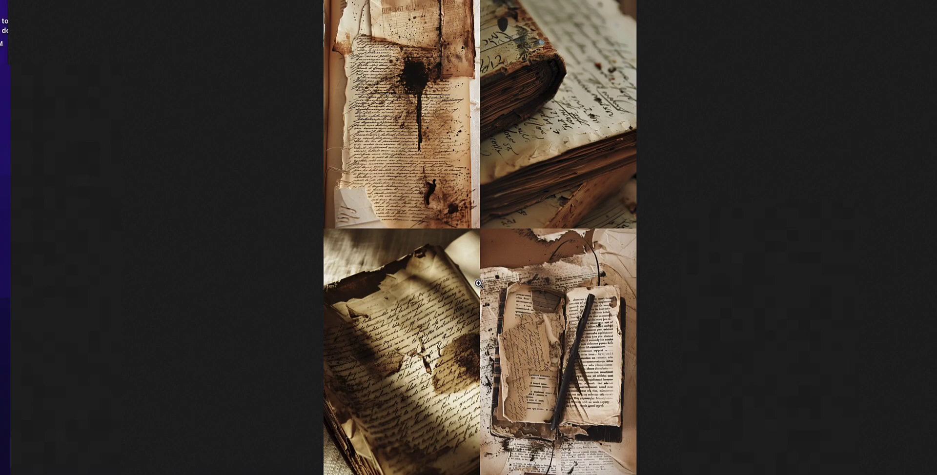
{"action": "right_click", "coordinate": [402, 467]}
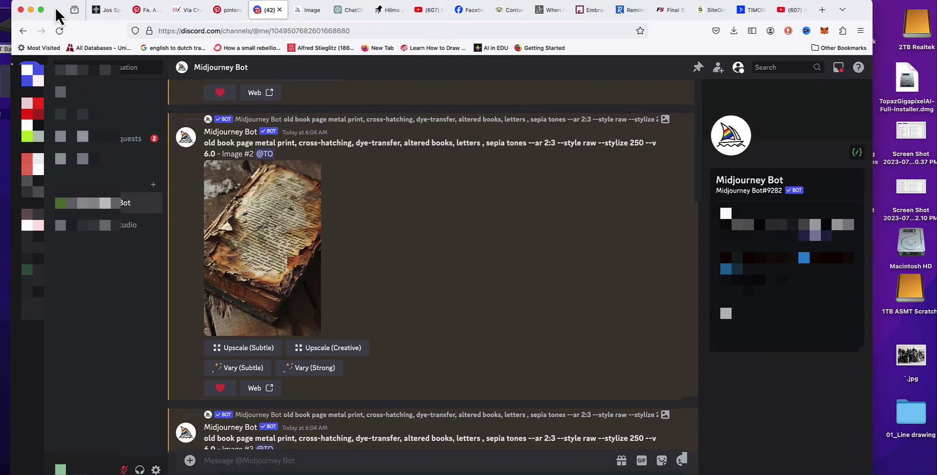
Look through the individual old book page metal print images #2 to #4 in the Midjourney Bot chat.
{"action": "left_click_drag", "start_coordinate": [55, 15], "coordinate": [51, 12]}
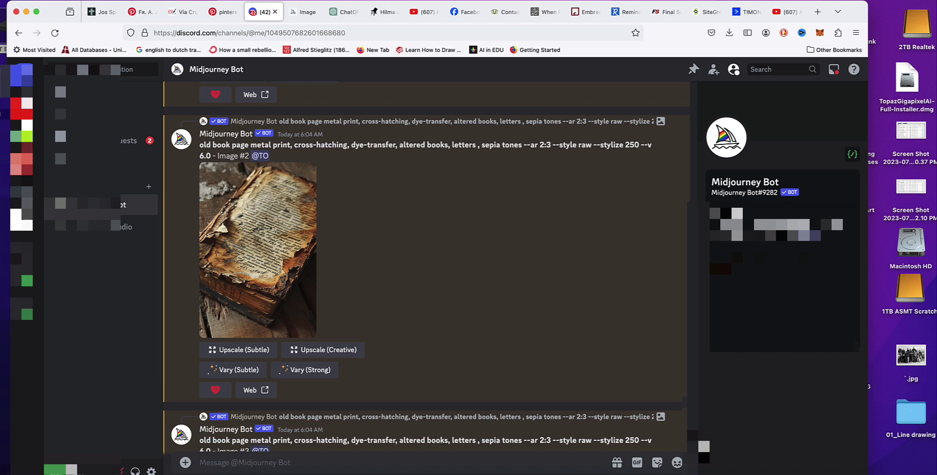
{"action": "scroll", "coordinate": [425, 266], "scroll_direction": "down", "scroll_amount": 5}
{"action": "scroll", "coordinate": [426, 266], "scroll_direction": "up", "scroll_amount": 4}
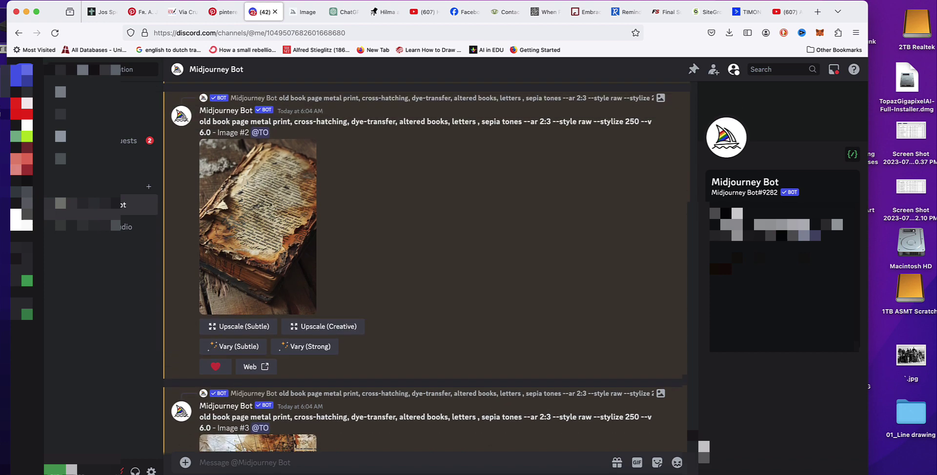
{"action": "scroll", "coordinate": [426, 266], "scroll_direction": "down", "scroll_amount": 3}
{"action": "scroll", "coordinate": [426, 266], "scroll_direction": "down", "scroll_amount": 2}
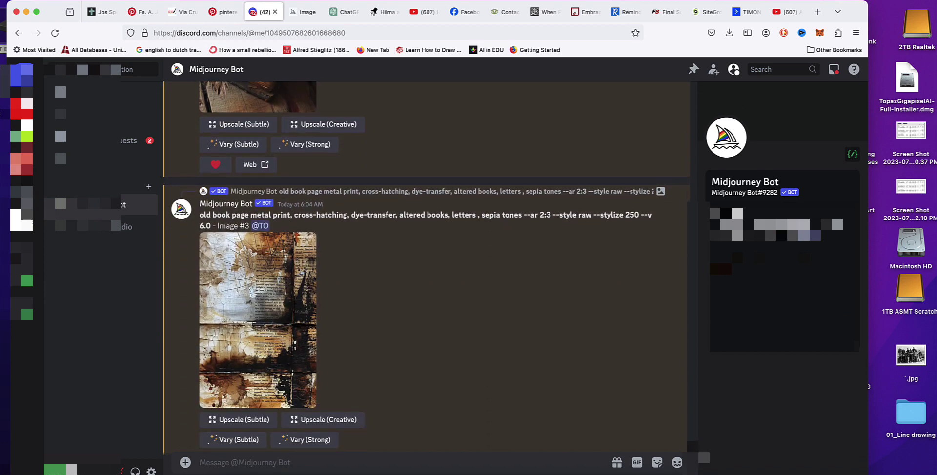
{"action": "scroll", "coordinate": [426, 267], "scroll_direction": "down", "scroll_amount": 6}
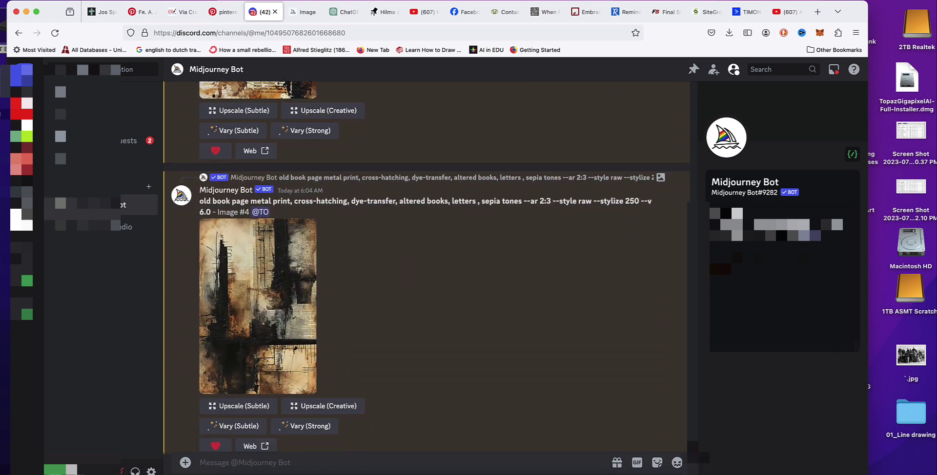
{"action": "scroll", "coordinate": [426, 266], "scroll_direction": "down", "scroll_amount": 1}
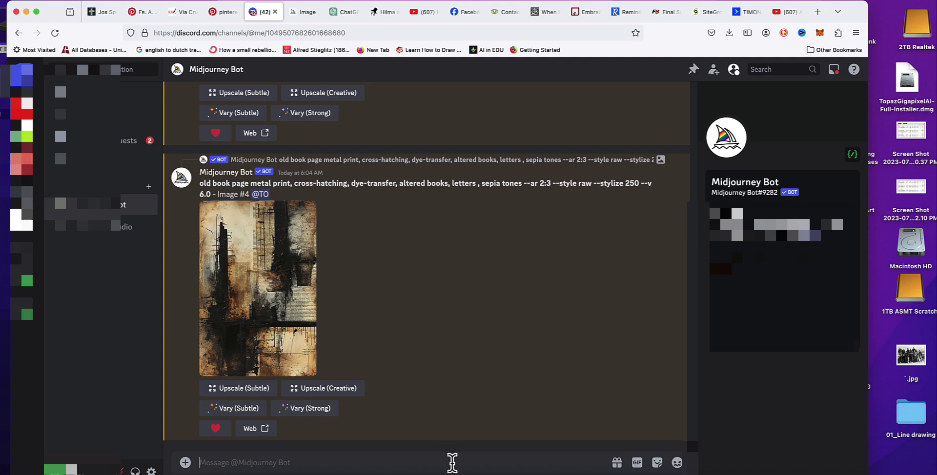
Submit the imagine prompt "vintage torn stained mix media paper with embossed letters --ar 17:22".
{"action": "type", "text": "/"}
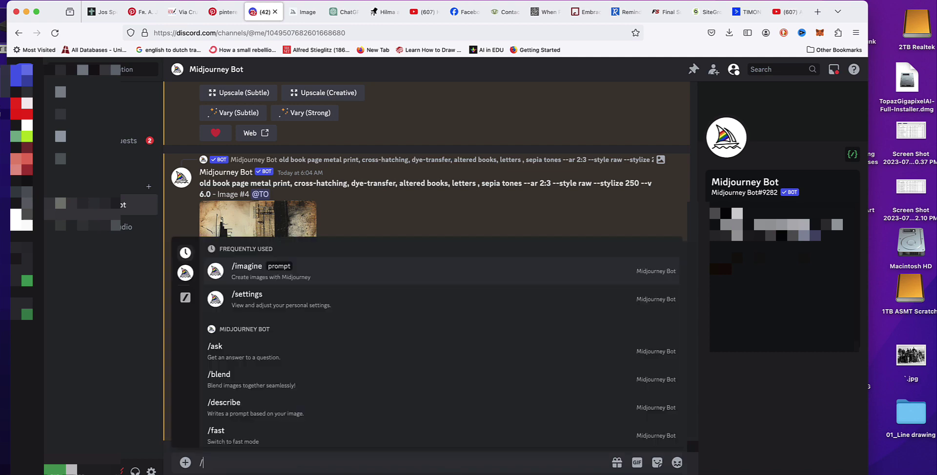
{"action": "type", "text": "imagine"}
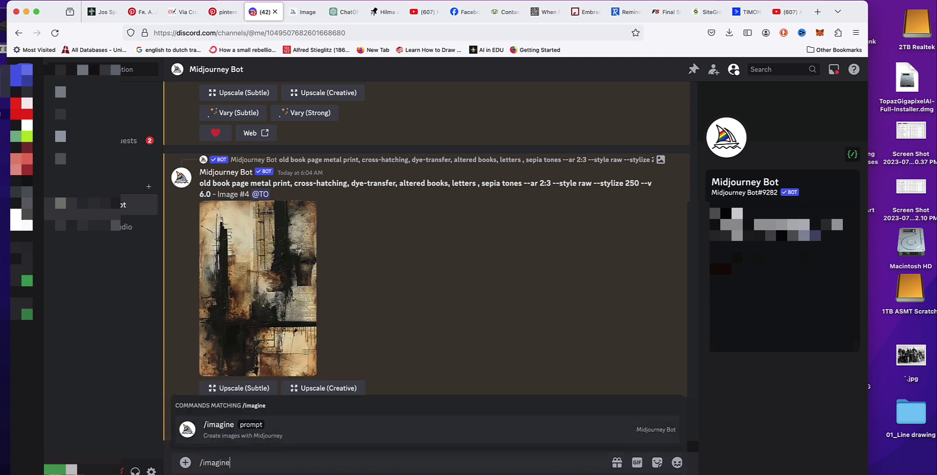
{"action": "key", "text": "Tab"}
{"action": "type", "text": "vintage torn stained mix media paper with embossed letters --ar 17:22"}
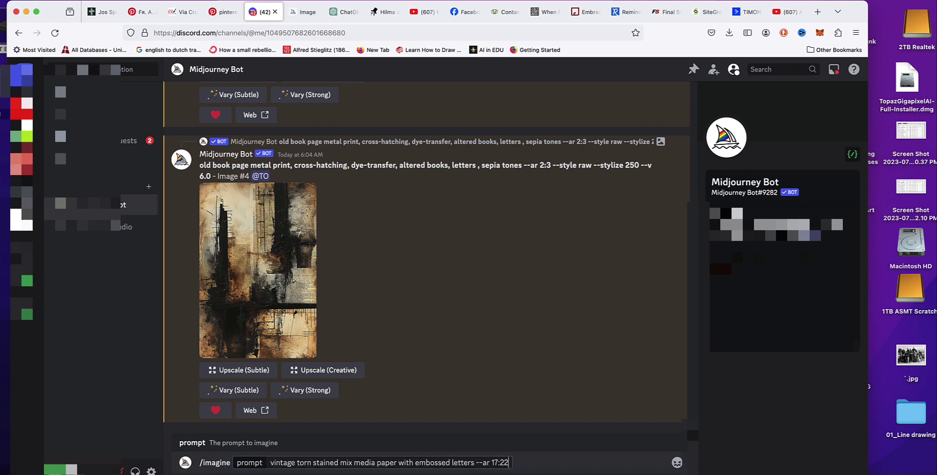
{"action": "key", "text": "Return"}
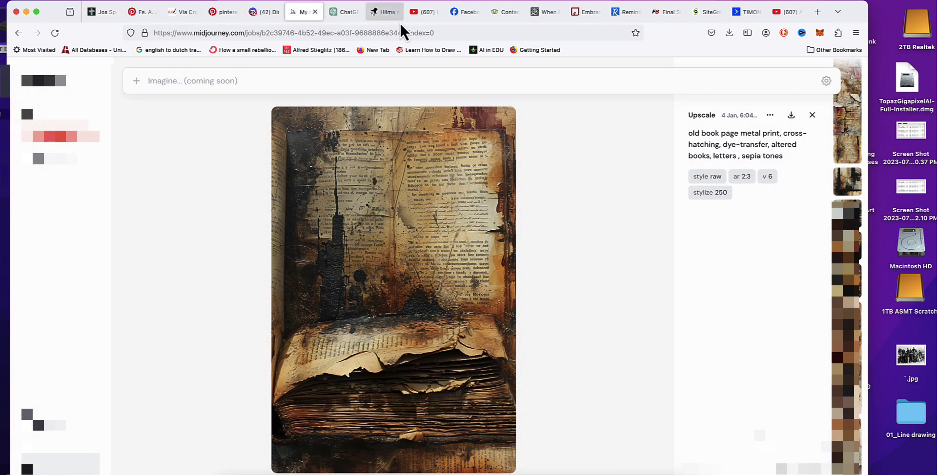
Switch to the ChatGPT conversation and copy the entire last bookstore on Earth story.
{"action": "left_click", "coordinate": [348, 20]}
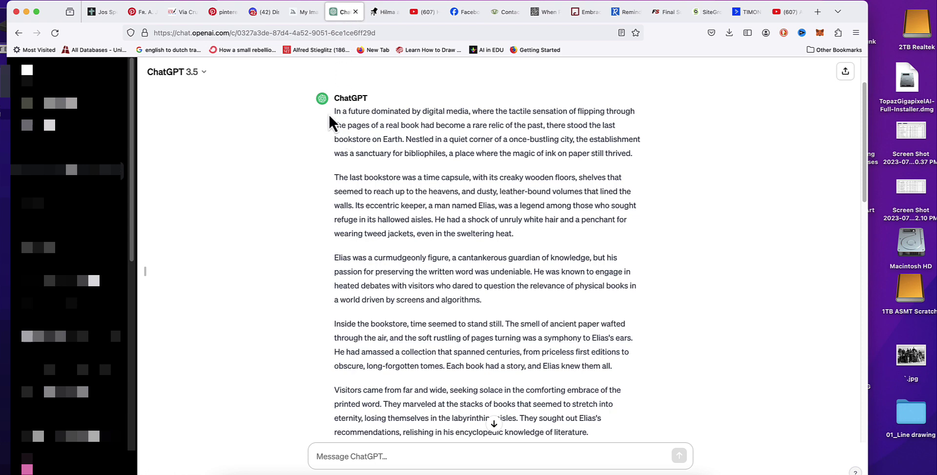
{"action": "left_click_drag", "start_coordinate": [334, 111], "coordinate": [569, 366]}
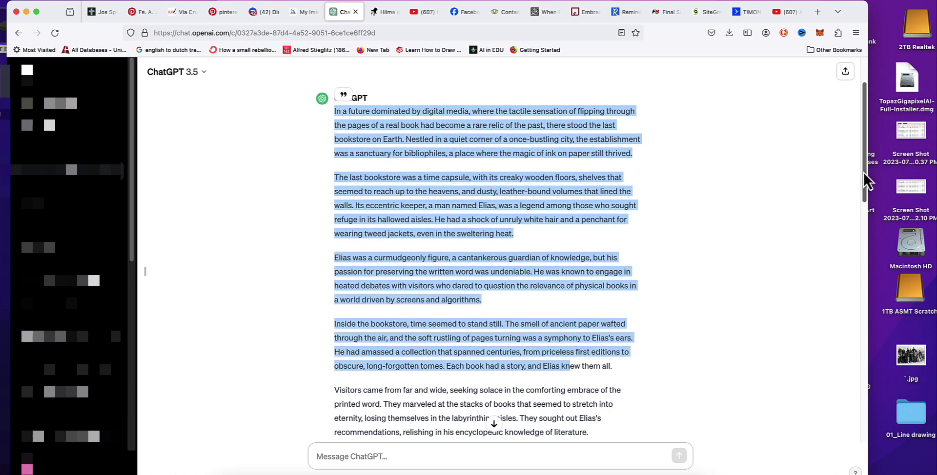
{"action": "left_click_drag", "start_coordinate": [864, 182], "coordinate": [834, 117]}
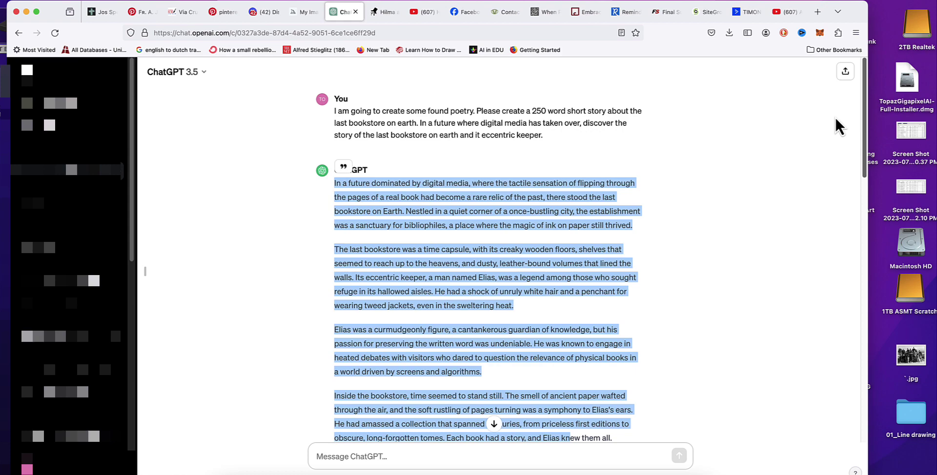
{"action": "left_click_drag", "start_coordinate": [835, 116], "coordinate": [833, 206]}
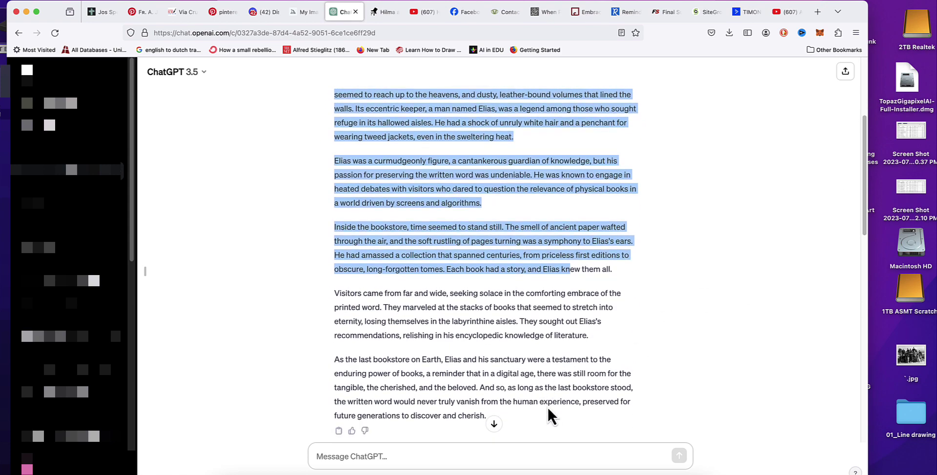
{"action": "left_click", "coordinate": [669, 388]}
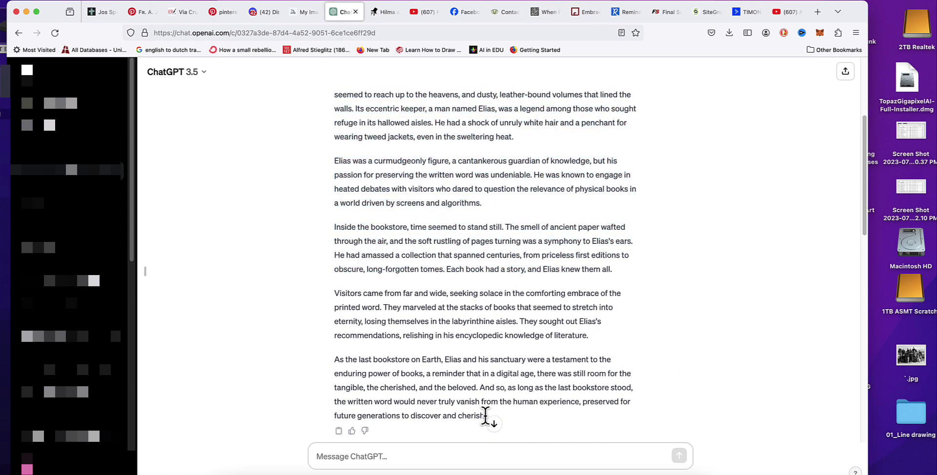
{"action": "left_click_drag", "start_coordinate": [485, 415], "coordinate": [347, 178]}
{"action": "key", "text": "super+c"}
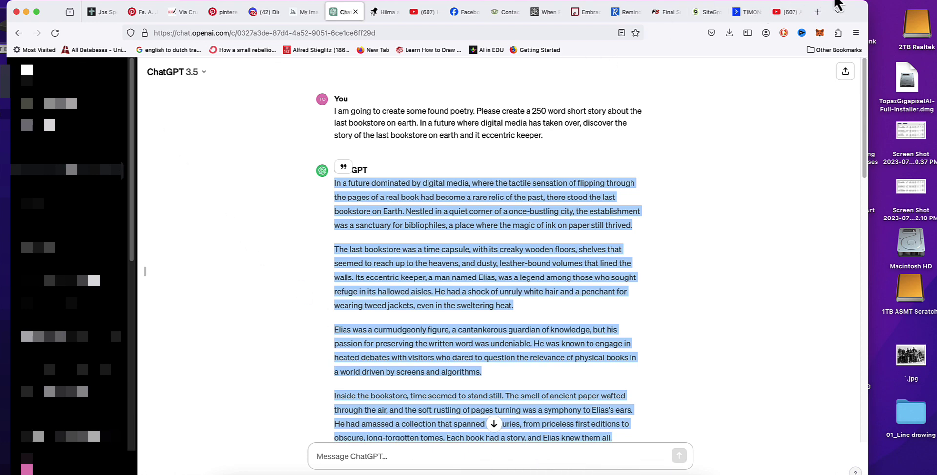
Switch to Word and enter the title "Last Bookstore on Earth" in a new blank document.
{"action": "key", "text": "super+space"}
{"action": "left_click", "coordinate": [48, 1]}
{"action": "key", "text": "Escape"}
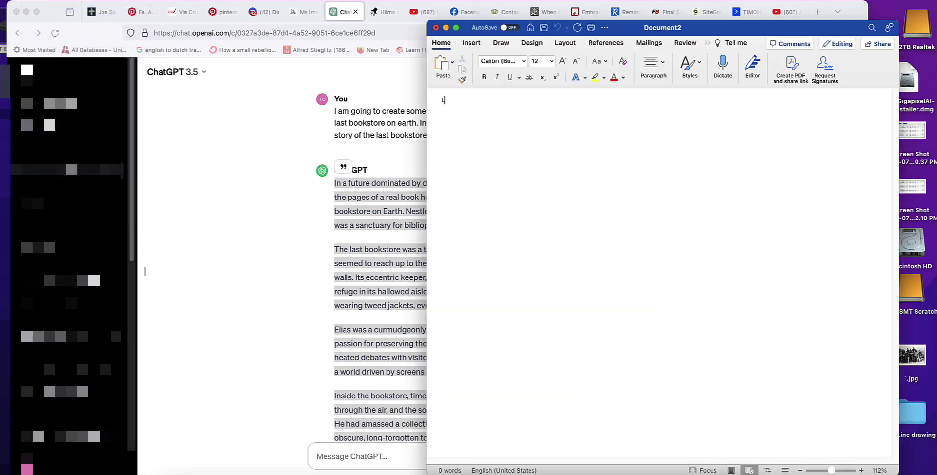
{"action": "key", "text": "BackSpace"}
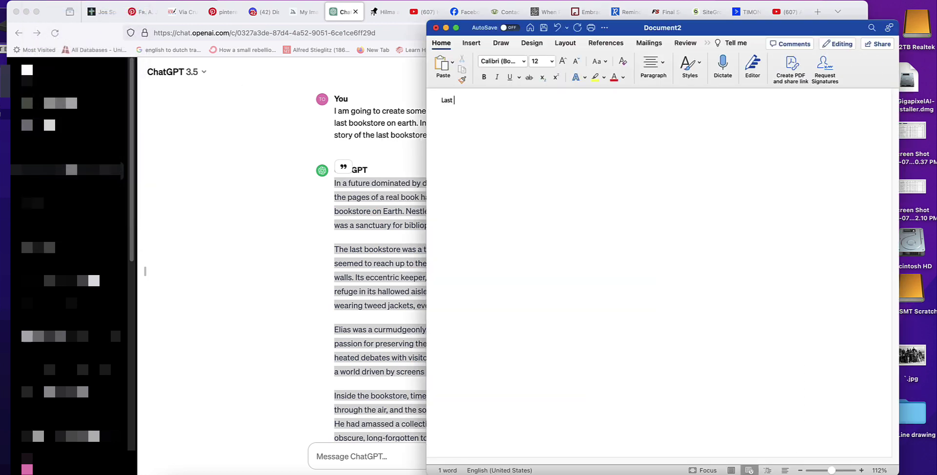
{"action": "type", "text": "Boo"}
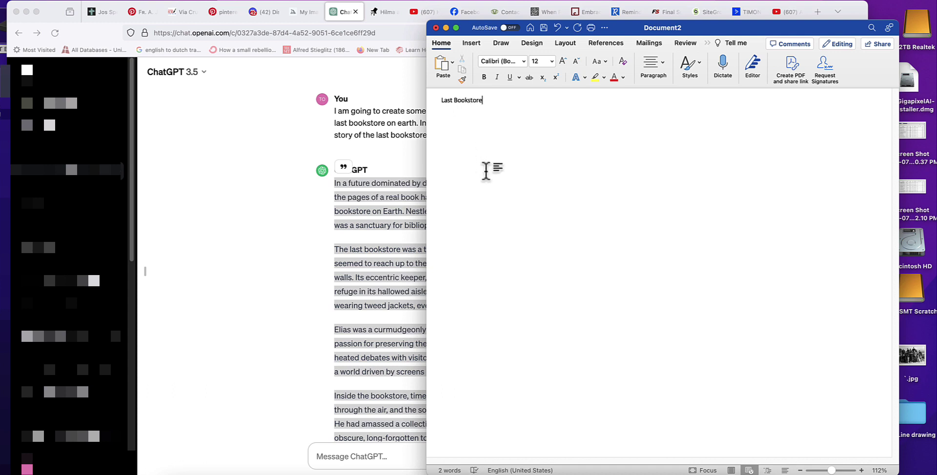
{"action": "type", "text": "kstore"}
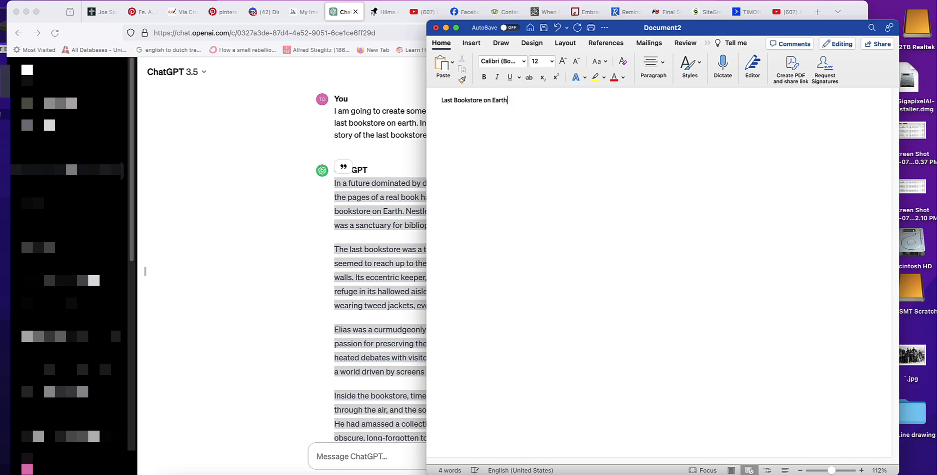
Center the title and paste the copied bookstore story beneath it.
{"action": "left_click_drag", "start_coordinate": [510, 101], "coordinate": [441, 100]}
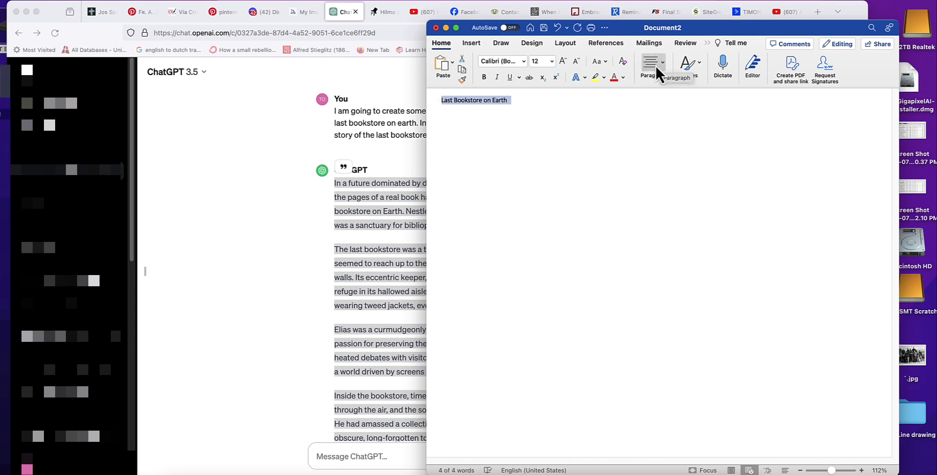
{"action": "left_click", "coordinate": [658, 71]}
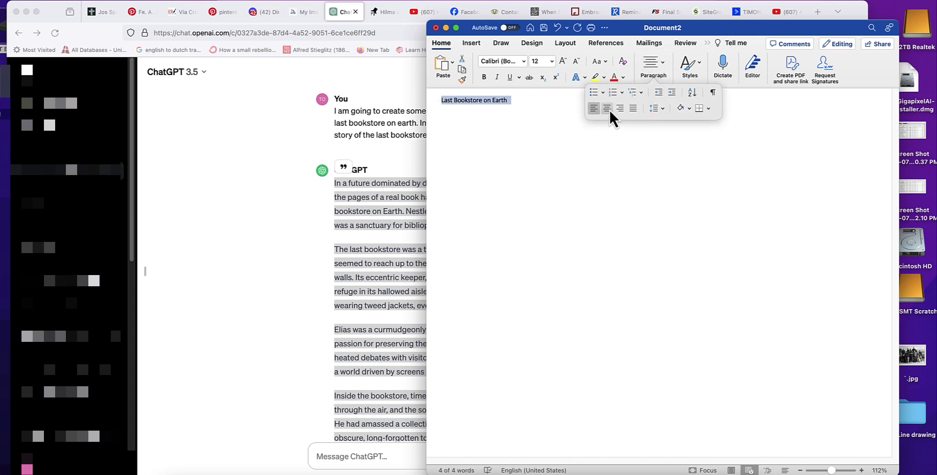
{"action": "left_click", "coordinate": [607, 109]}
{"action": "left_click", "coordinate": [727, 131]}
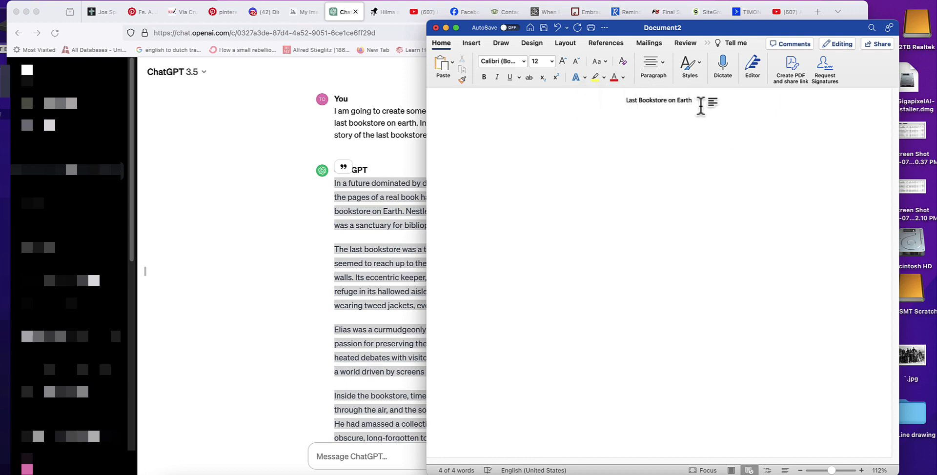
{"action": "key", "text": "End"}
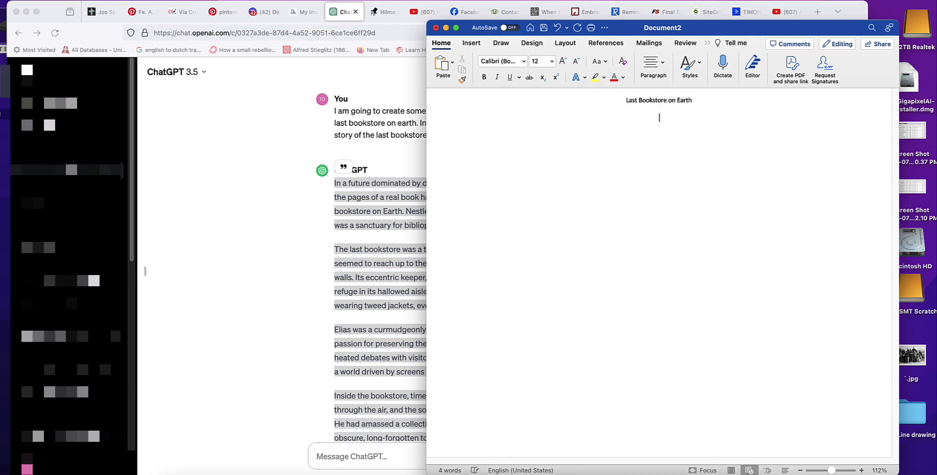
{"action": "key", "text": "super+v"}
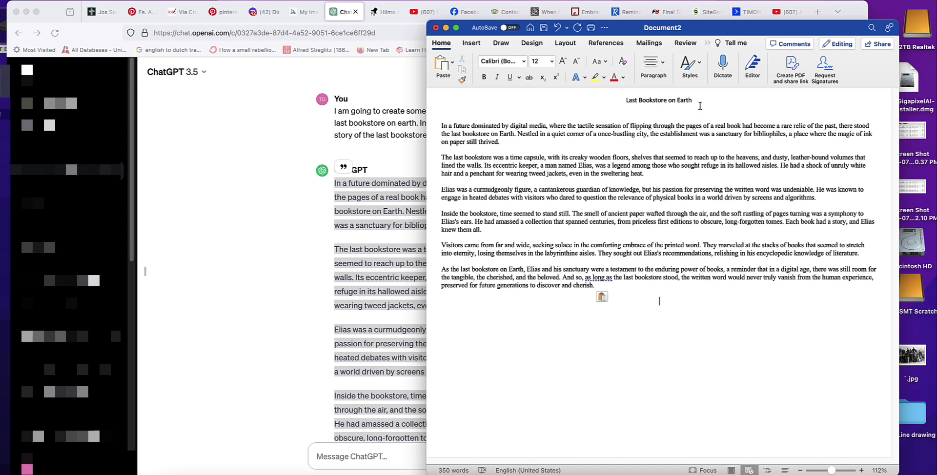
Set the font size of the whole bookstore document, title included, to 16.
{"action": "key", "text": "super+a"}
{"action": "left_click", "coordinate": [551, 61]}
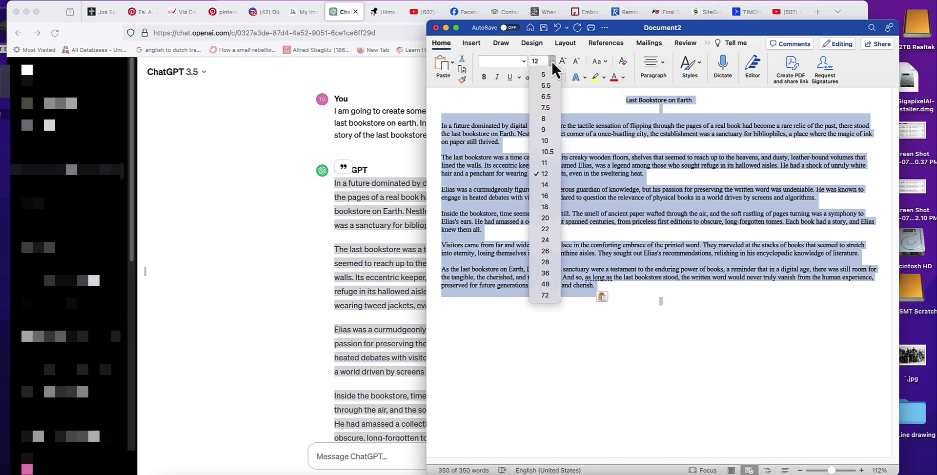
{"action": "left_click", "coordinate": [545, 196]}
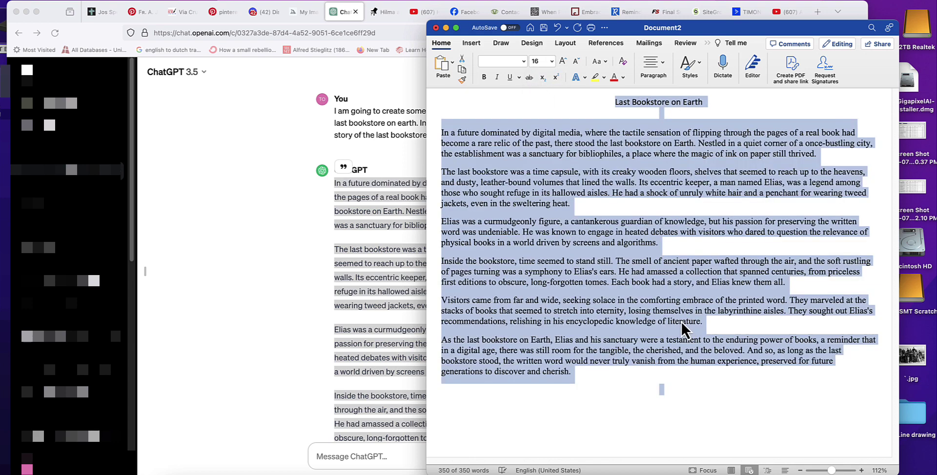
{"action": "left_click", "coordinate": [630, 396]}
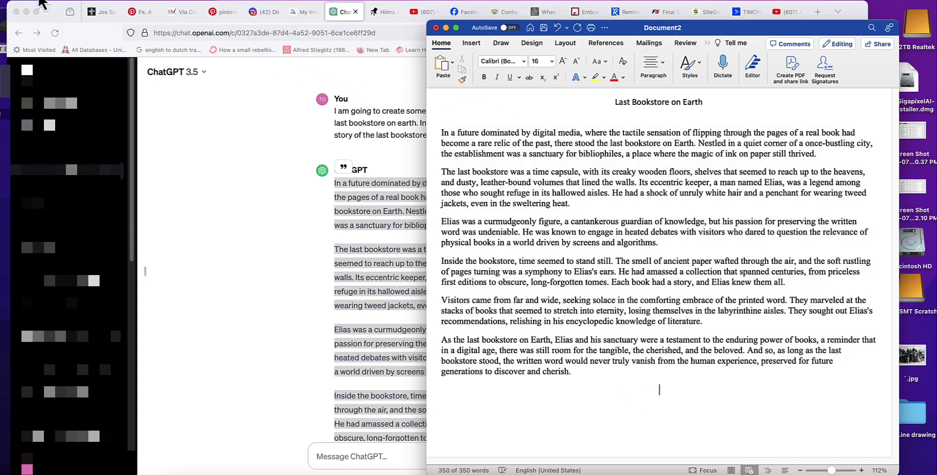
Save the document to the Desktop as "Last Bookstore on Earth" in Word Document (.docx) format, and close it.
{"action": "left_click", "coordinate": [43, 3]}
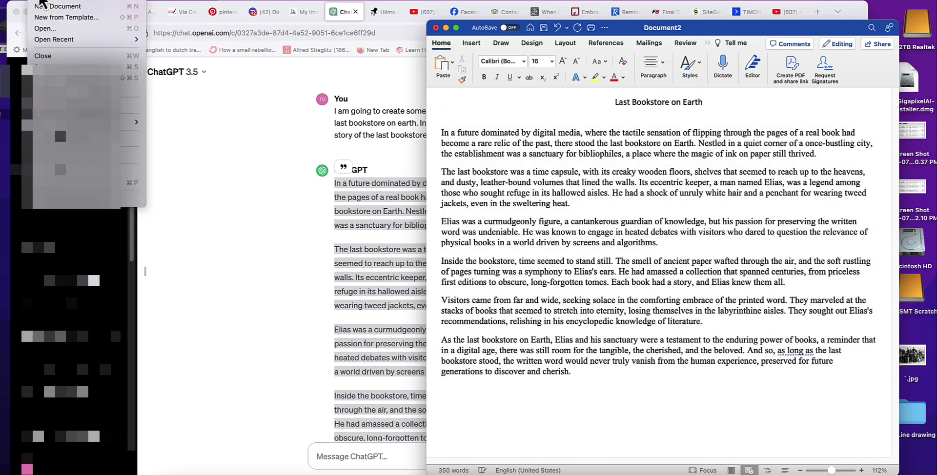
{"action": "left_click", "coordinate": [452, 178]}
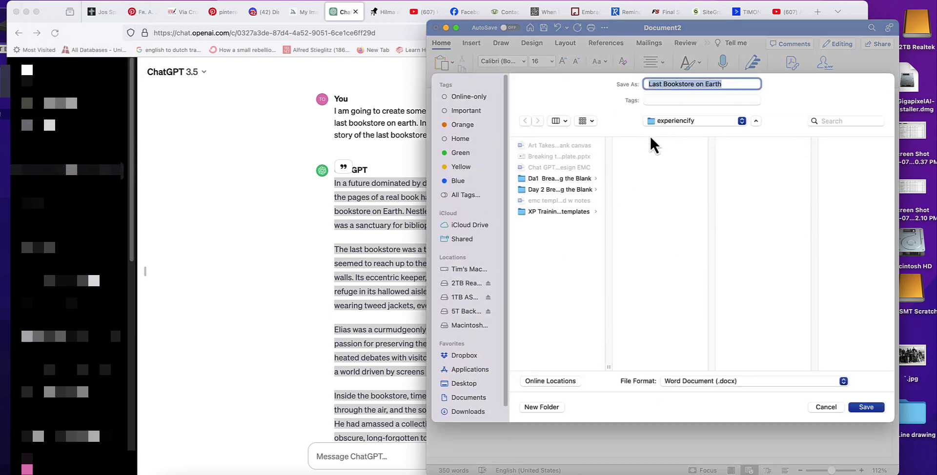
{"action": "left_click", "coordinate": [464, 385]}
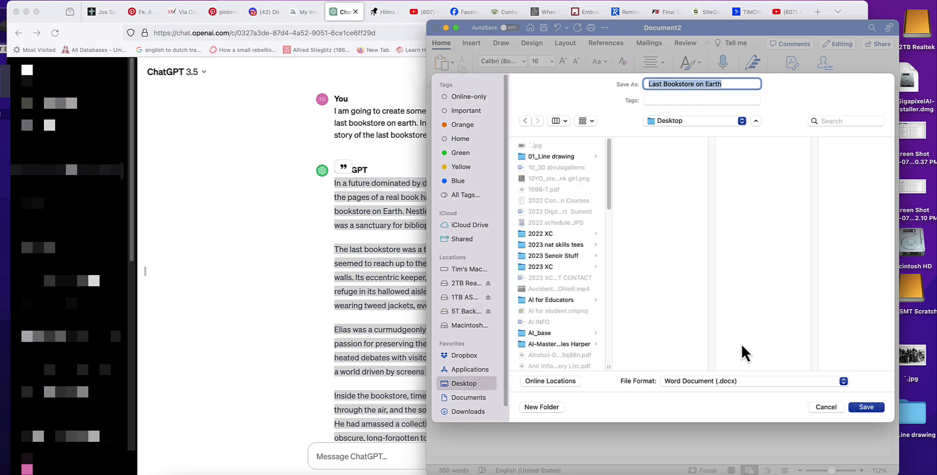
{"action": "left_click", "coordinate": [871, 411]}
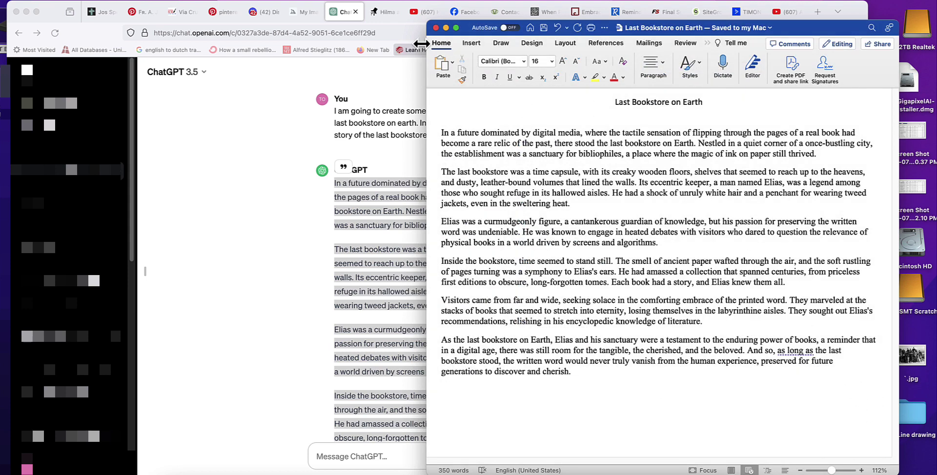
{"action": "left_click", "coordinate": [436, 27]}
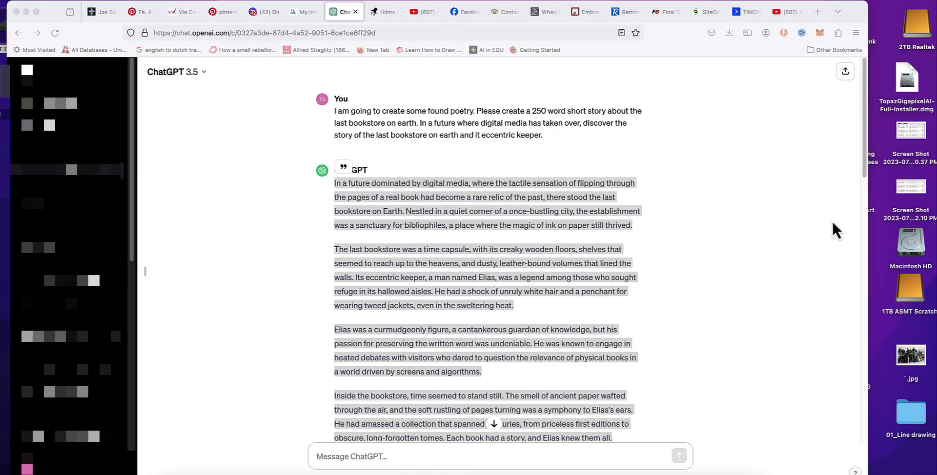
Copy the complete lighthouse keeper story from the ChatGPT conversation.
{"action": "left_click", "coordinate": [864, 166]}
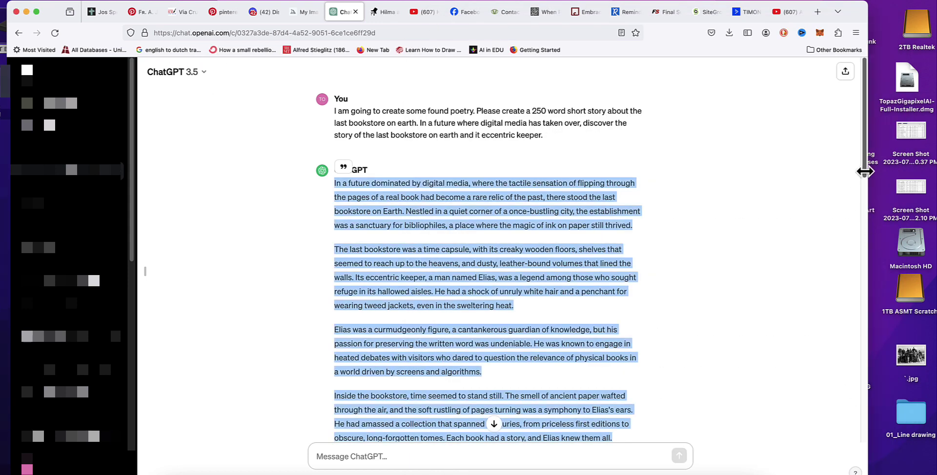
{"action": "left_click_drag", "start_coordinate": [865, 170], "coordinate": [853, 438]}
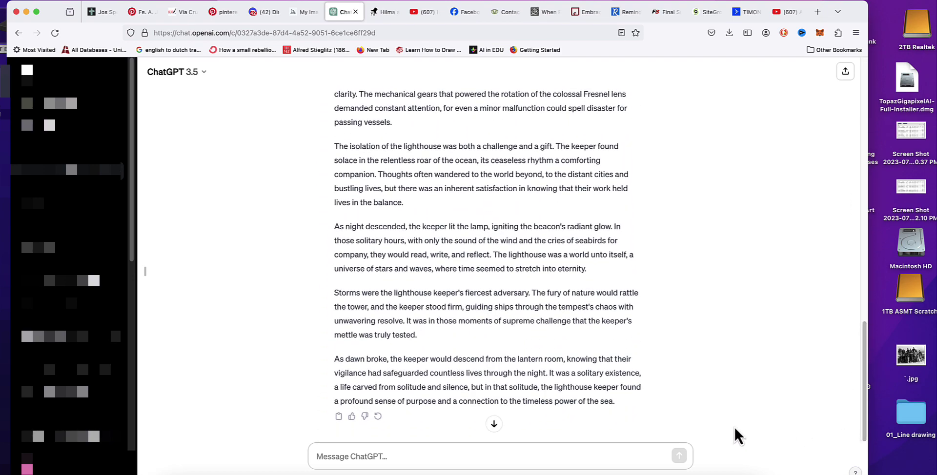
{"action": "left_click_drag", "start_coordinate": [616, 400], "coordinate": [332, 126]}
{"action": "key", "text": "super+c"}
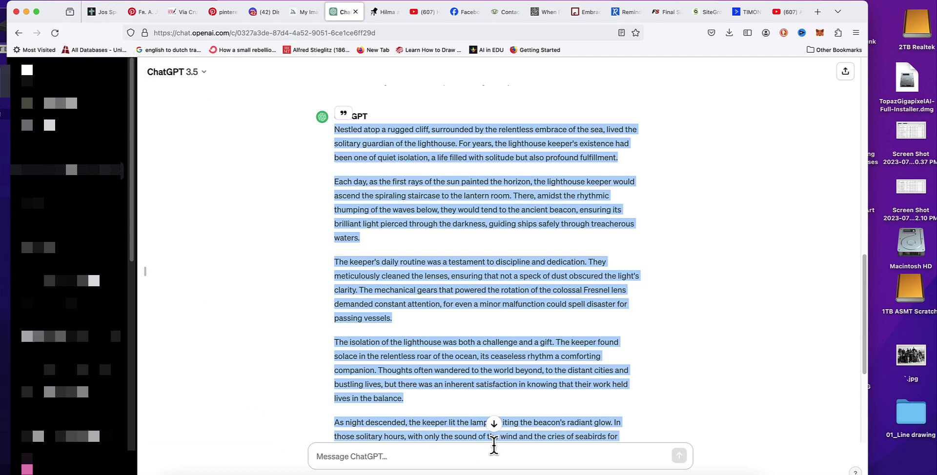
Switch to Word, create a new blank document, and enter the title "Lighthouse Story".
{"action": "left_click", "coordinate": [512, 473]}
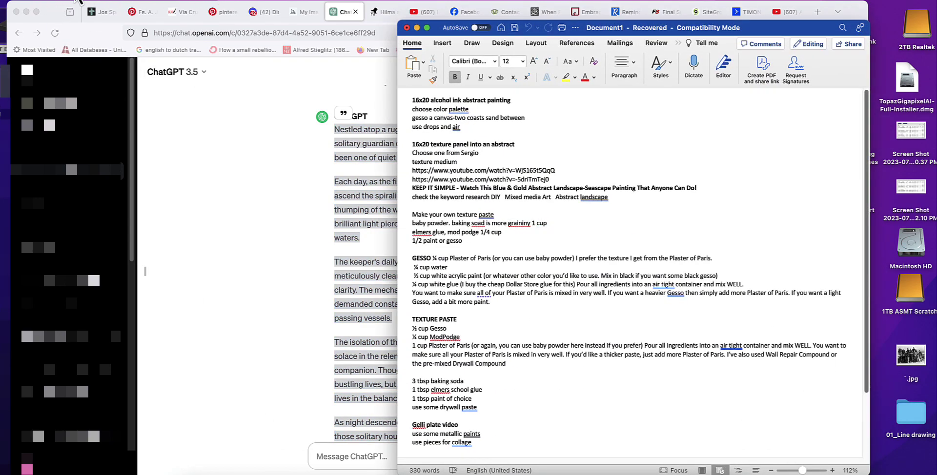
{"action": "left_click", "coordinate": [43, 4]}
{"action": "left_click", "coordinate": [52, 6]}
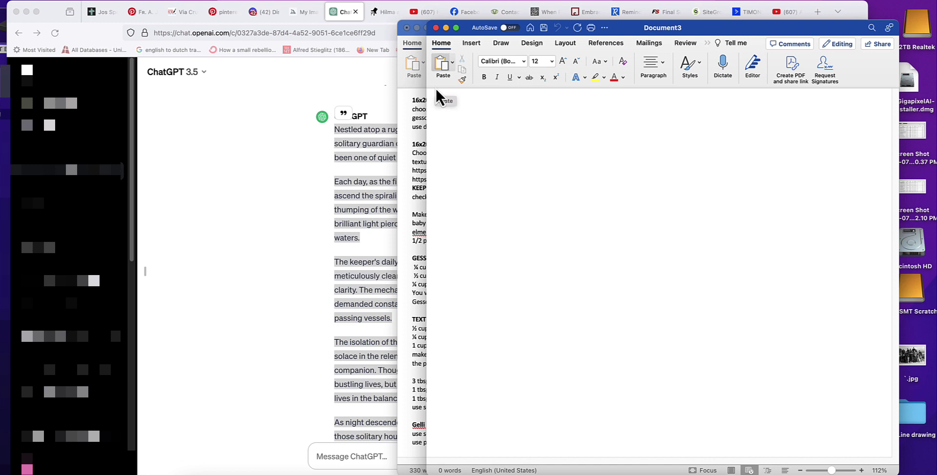
{"action": "type", "text": "Lig"}
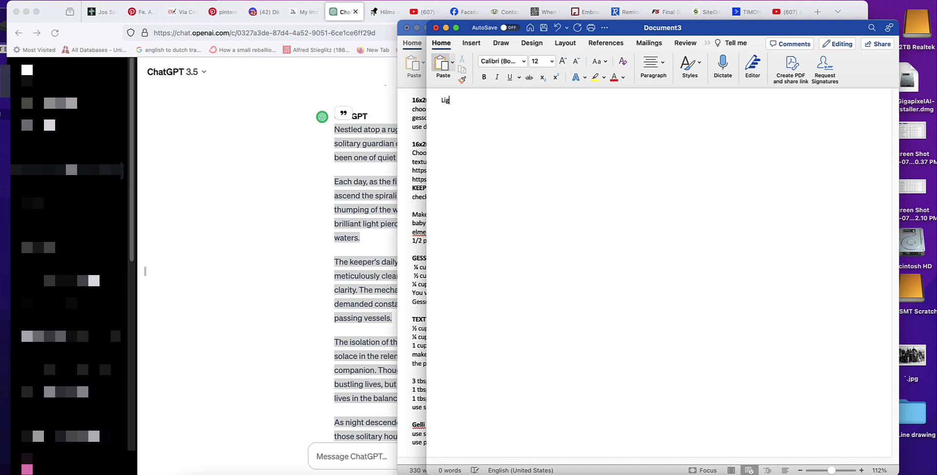
{"action": "type", "text": "hthouse"}
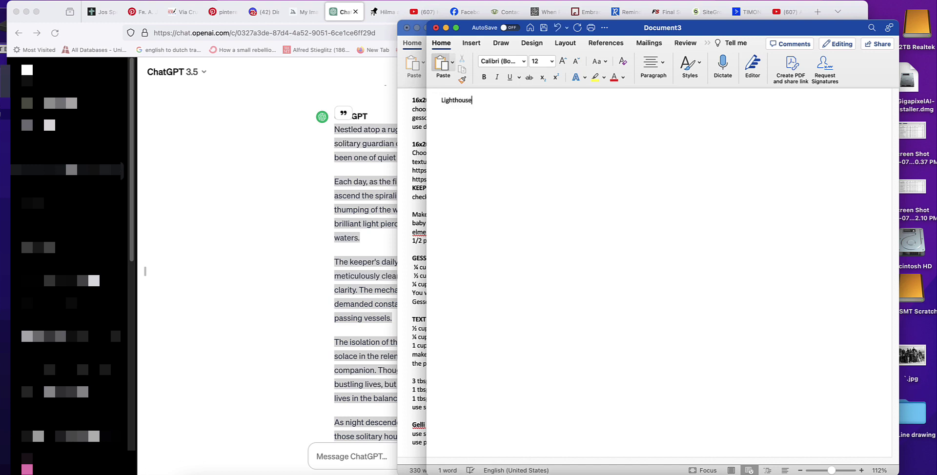
{"action": "type", "text": " Stori"}
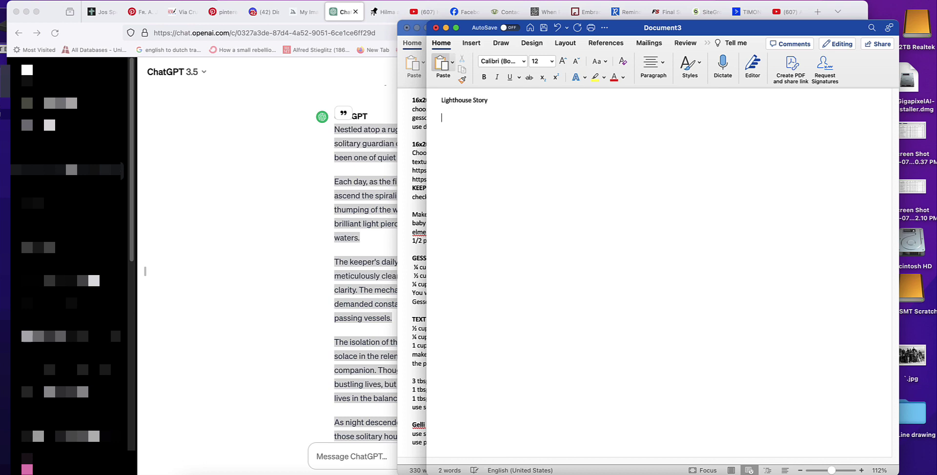
Paste the copied lighthouse story below its title and center the title.
{"action": "key", "text": "super+v"}
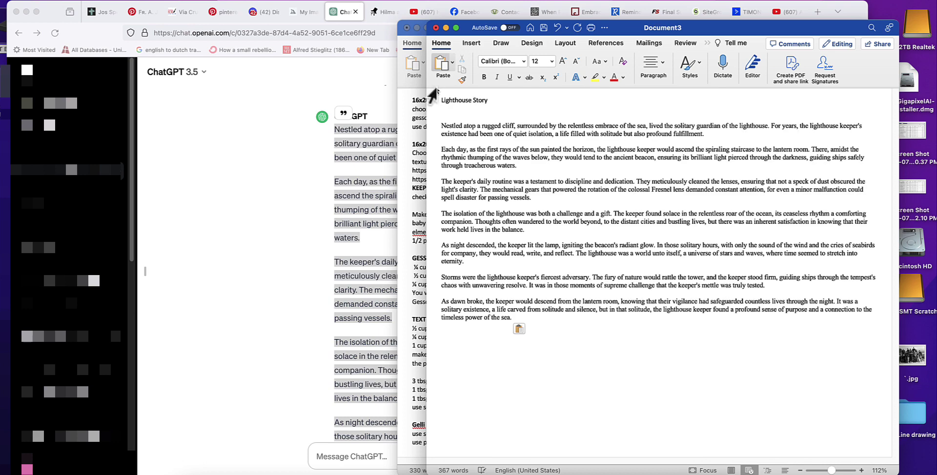
{"action": "left_click", "coordinate": [653, 68]}
{"action": "left_click", "coordinate": [606, 108]}
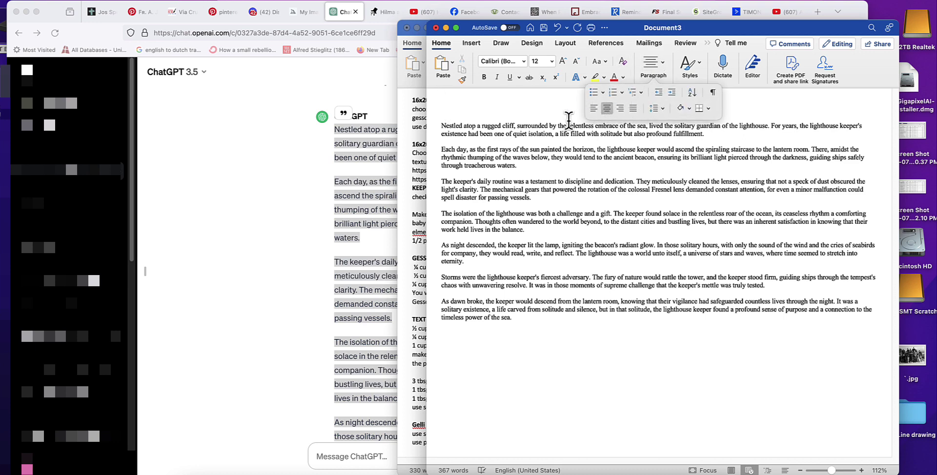
{"action": "left_click", "coordinate": [512, 113]}
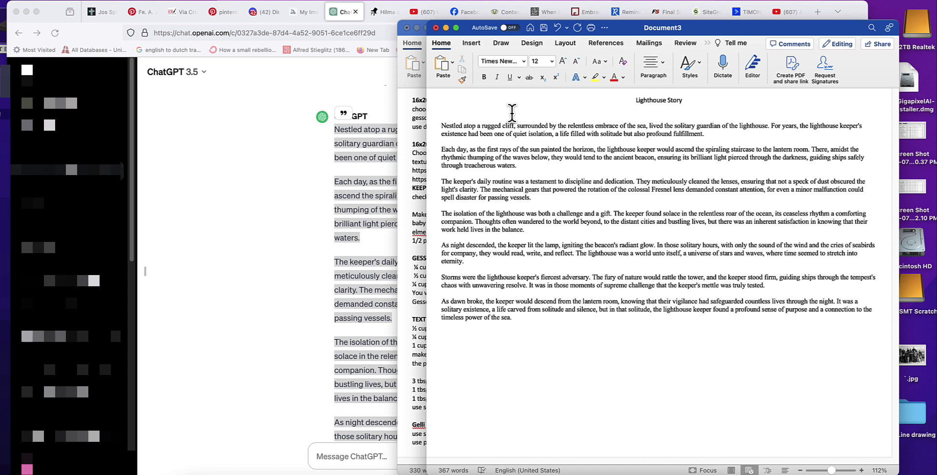
Export the document to the Desktop as a PDF named "Lighthouse Story", using the Best for printing option.
{"action": "left_click", "coordinate": [44, 4]}
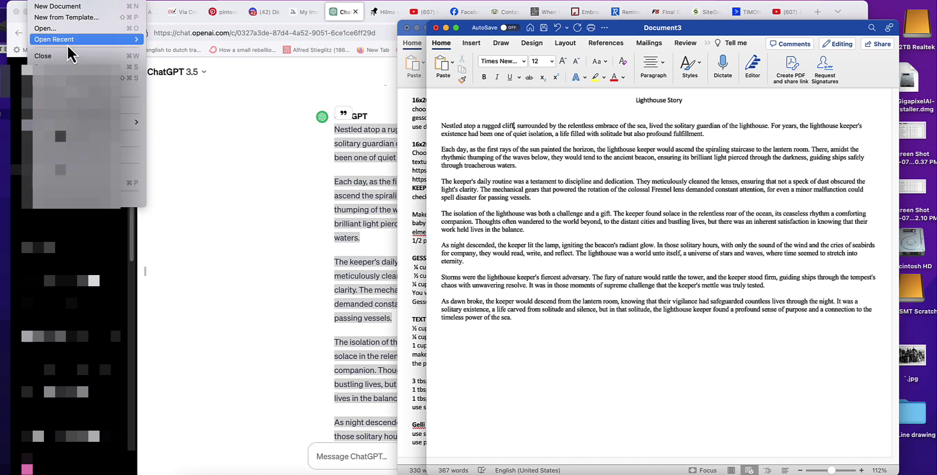
{"action": "mouse_move", "coordinate": [71, 42]}
{"action": "left_click", "coordinate": [49, 67]}
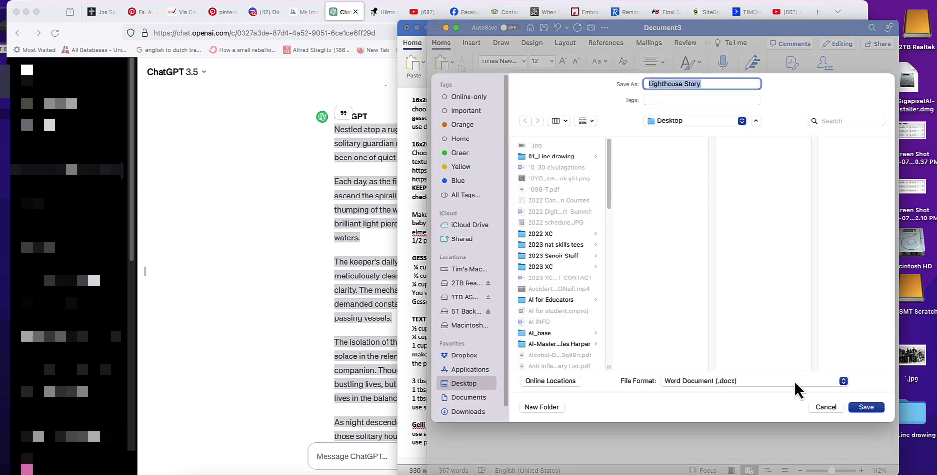
{"action": "left_click", "coordinate": [843, 384]}
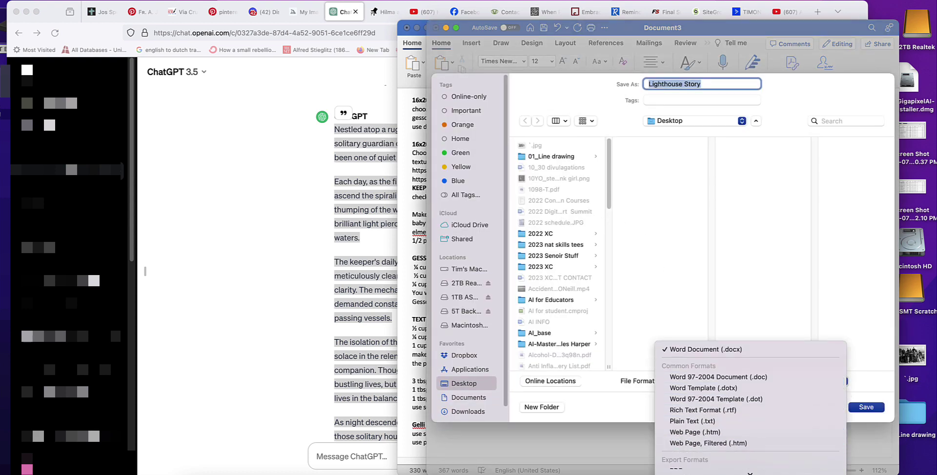
{"action": "left_click", "coordinate": [722, 404]}
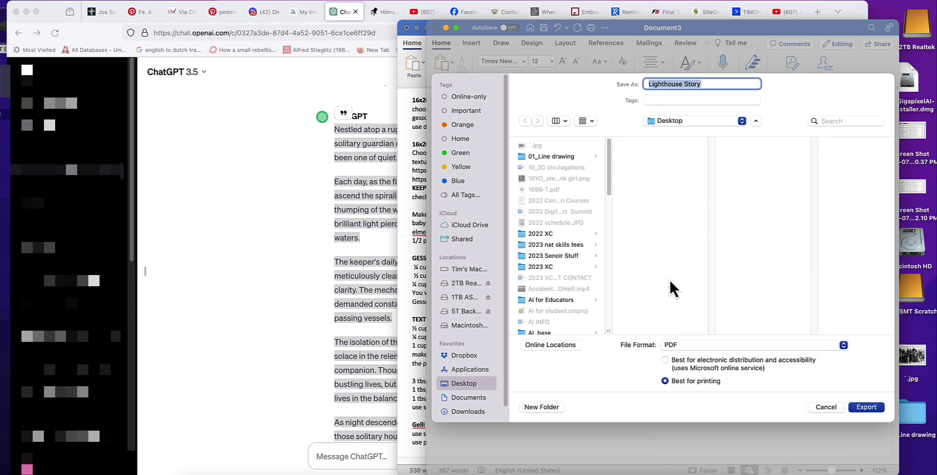
{"action": "left_click", "coordinate": [873, 411]}
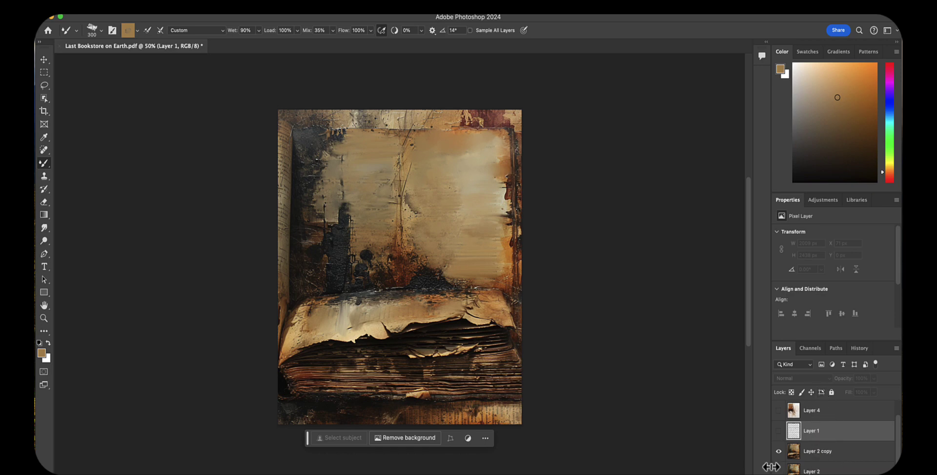
Preview the Layer 1 text over the book image and alone, and view the Layer 4 and Layer 3 artworks separately.
{"action": "left_click", "coordinate": [778, 435]}
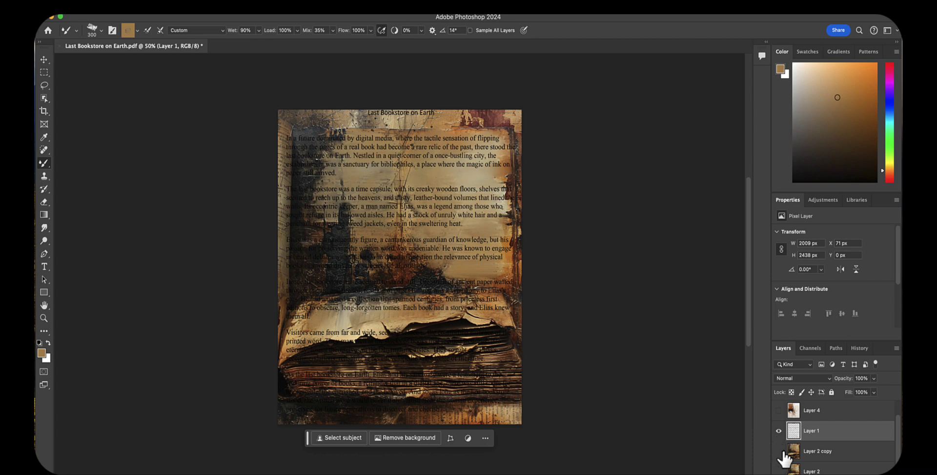
{"action": "left_click", "coordinate": [779, 452]}
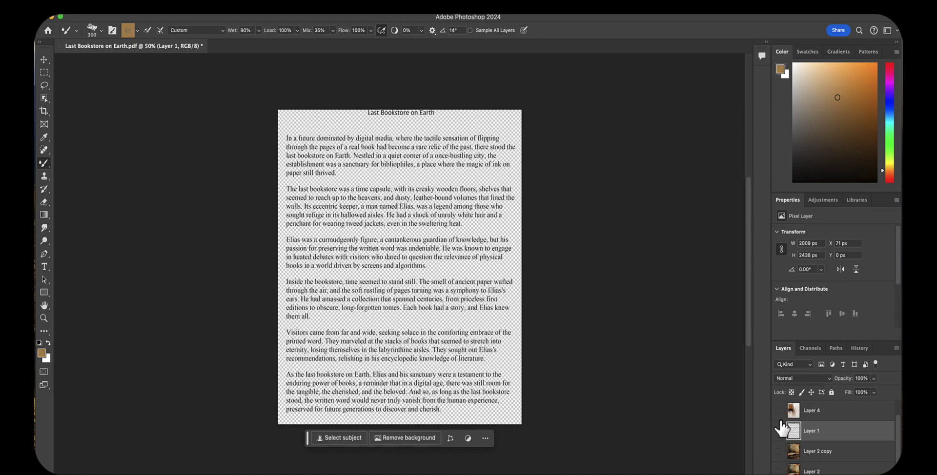
{"action": "left_click", "coordinate": [779, 430]}
{"action": "left_click", "coordinate": [779, 410]}
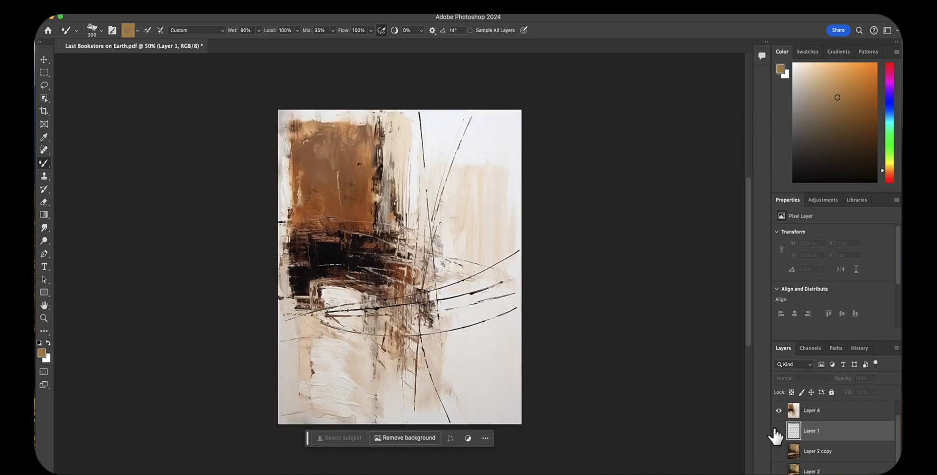
{"action": "left_click", "coordinate": [779, 411]}
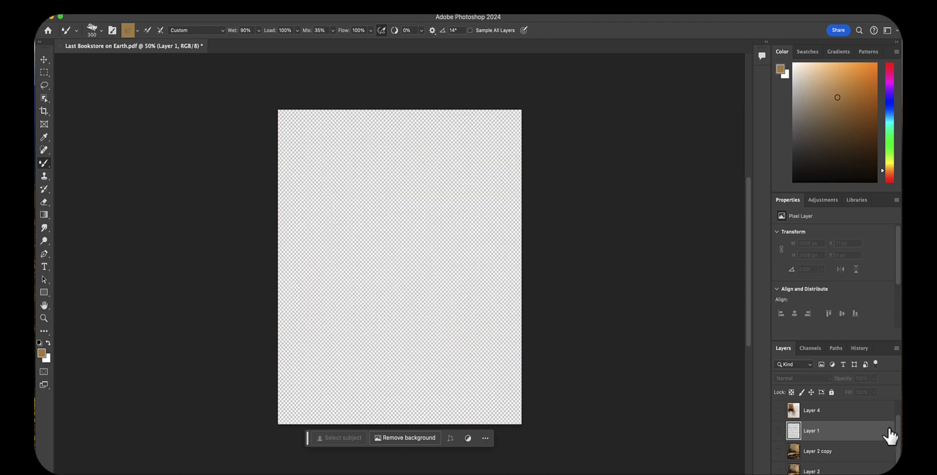
{"action": "left_click_drag", "start_coordinate": [900, 437], "coordinate": [901, 408]}
{"action": "left_click", "coordinate": [779, 410]}
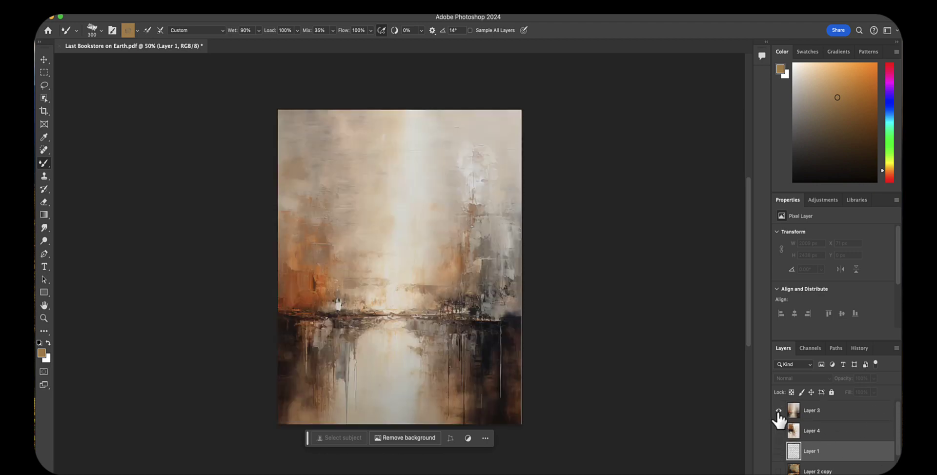
{"action": "left_click", "coordinate": [778, 412]}
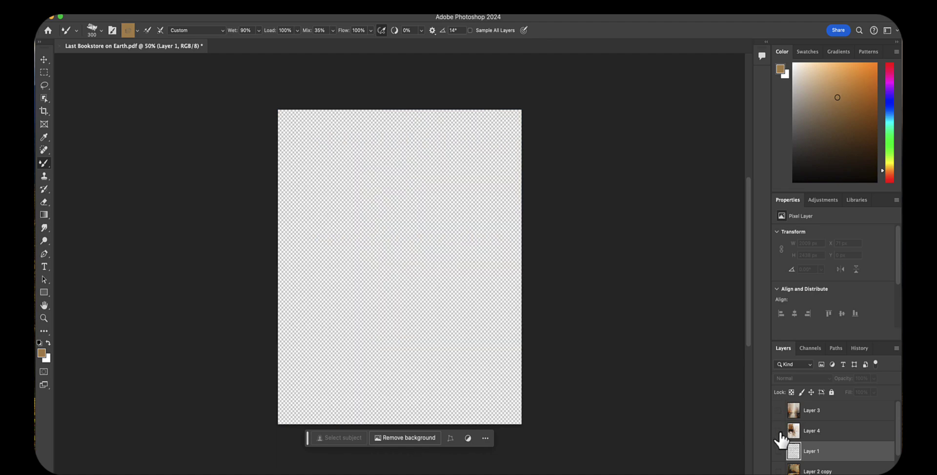
Check Layer 4 and Layer 1 once more, and leave only the Layer 2 copy book image visible.
{"action": "left_click", "coordinate": [778, 431]}
{"action": "left_click", "coordinate": [779, 431]}
{"action": "left_click", "coordinate": [779, 451]}
{"action": "left_click", "coordinate": [779, 451]}
{"action": "left_click", "coordinate": [779, 472]}
{"action": "scroll", "coordinate": [896, 430], "scroll_direction": "down", "scroll_amount": 2}
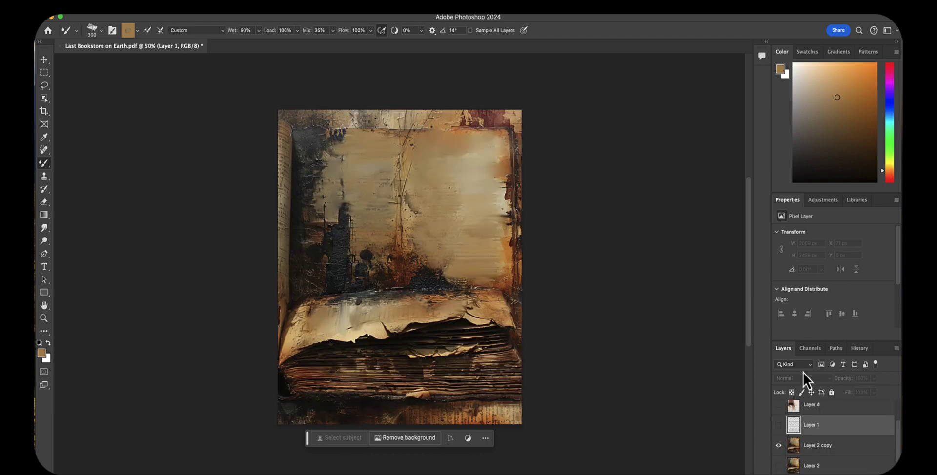
{"action": "left_click", "coordinate": [778, 446]}
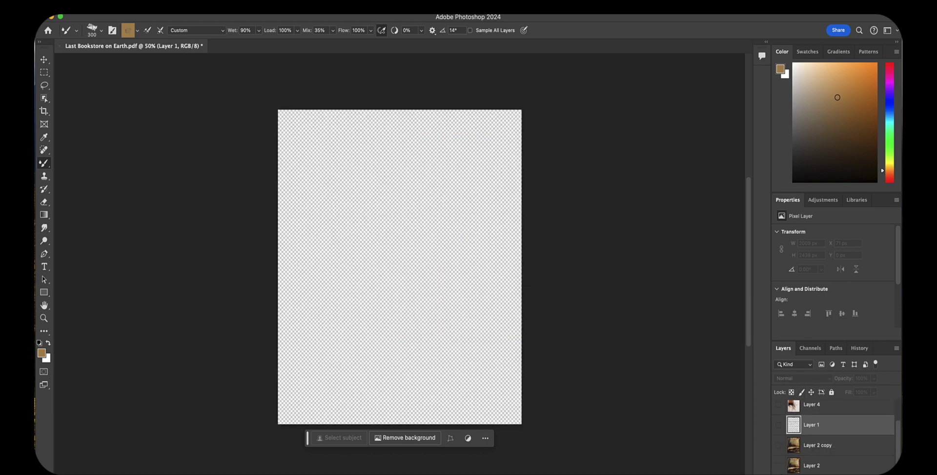
{"action": "left_click", "coordinate": [778, 446]}
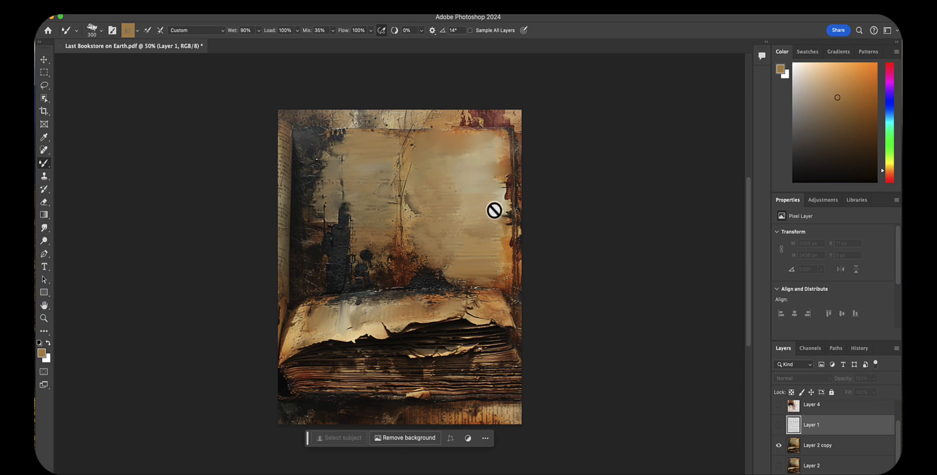
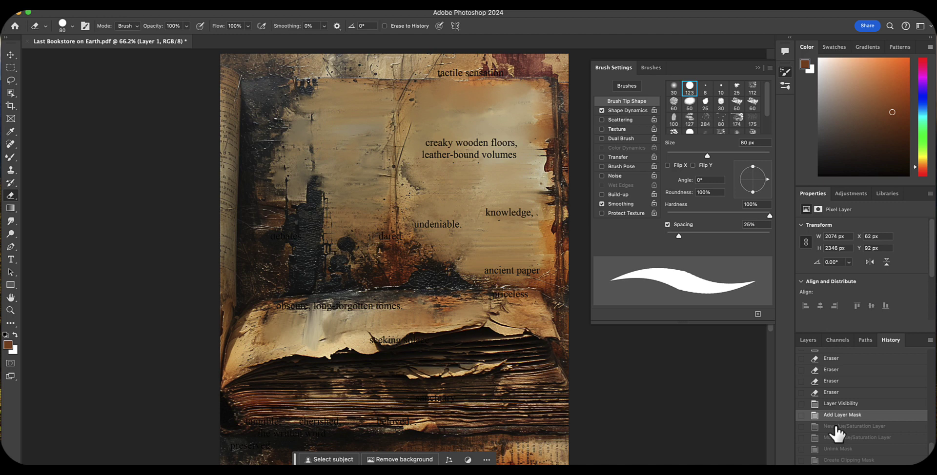
Restore the new Hue/Saturation layer from the history and set the adjustment's Lightness to +100.
{"action": "left_click", "coordinate": [835, 426]}
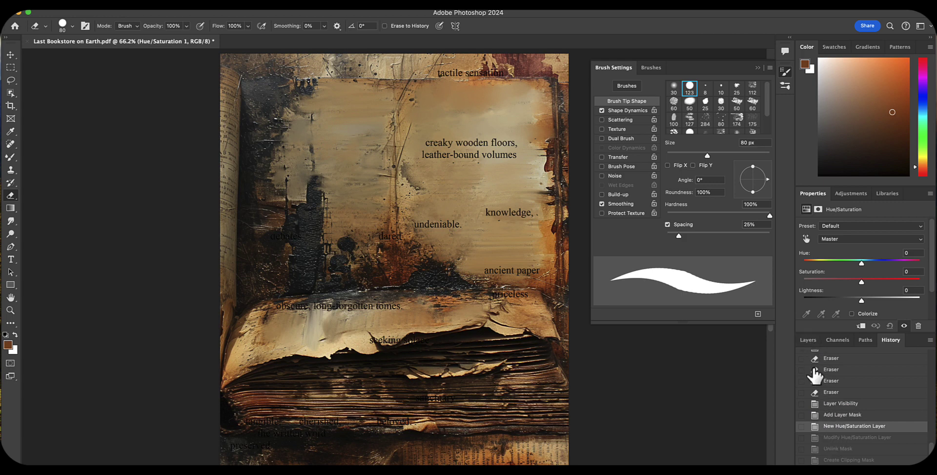
{"action": "left_click", "coordinate": [835, 414]}
{"action": "left_click", "coordinate": [808, 340]}
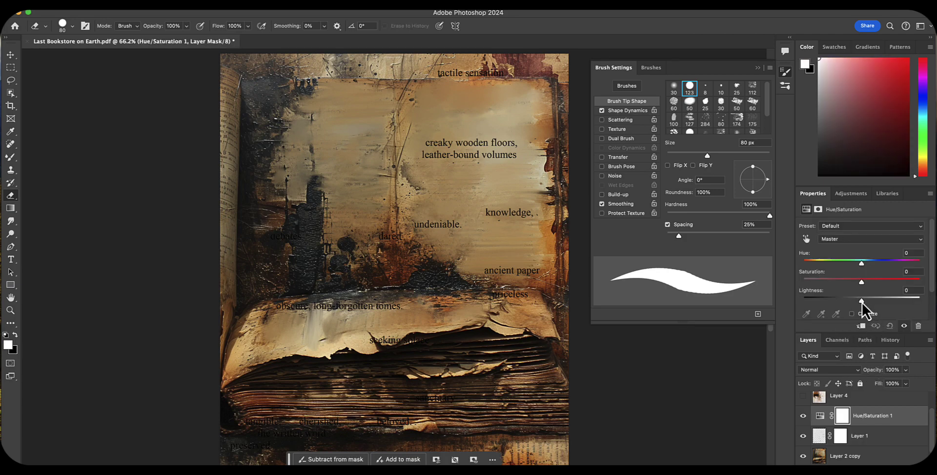
{"action": "left_click_drag", "start_coordinate": [861, 303], "coordinate": [927, 308]}
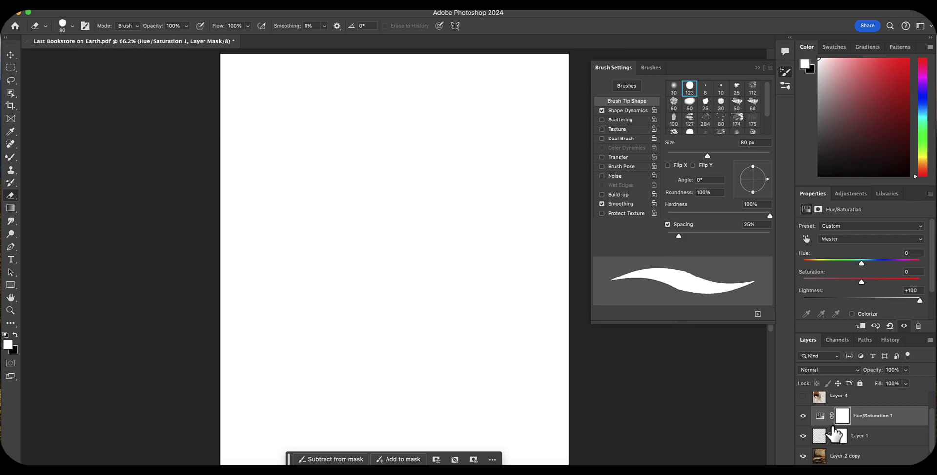
Clip the Hue/Saturation 1 adjustment to Layer 1 so it affects only the found poetry words.
{"action": "left_click_drag", "start_coordinate": [833, 428], "coordinate": [831, 430]}
{"action": "left_click", "coordinate": [833, 426], "text": "alt"}
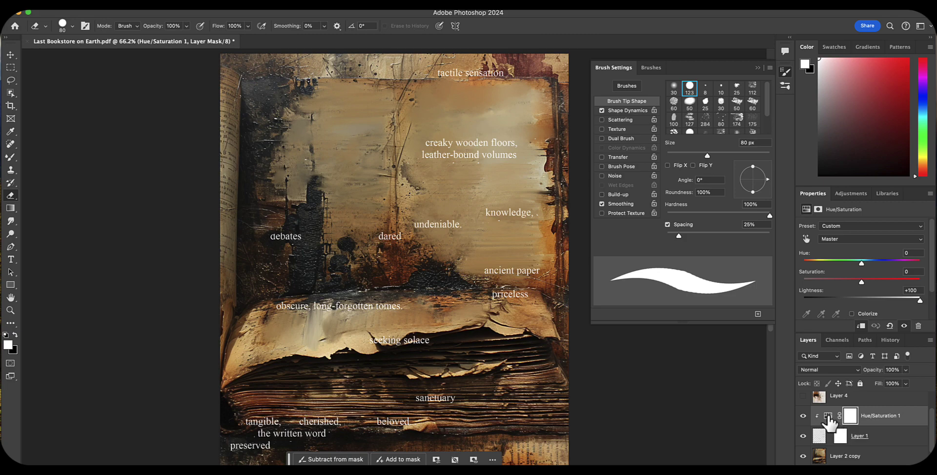
{"action": "left_click", "coordinate": [827, 417]}
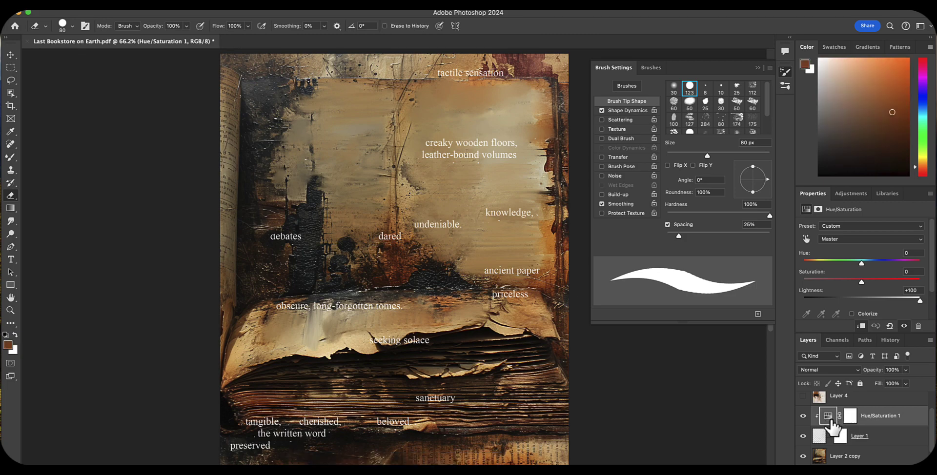
{"action": "double_click", "coordinate": [850, 416]}
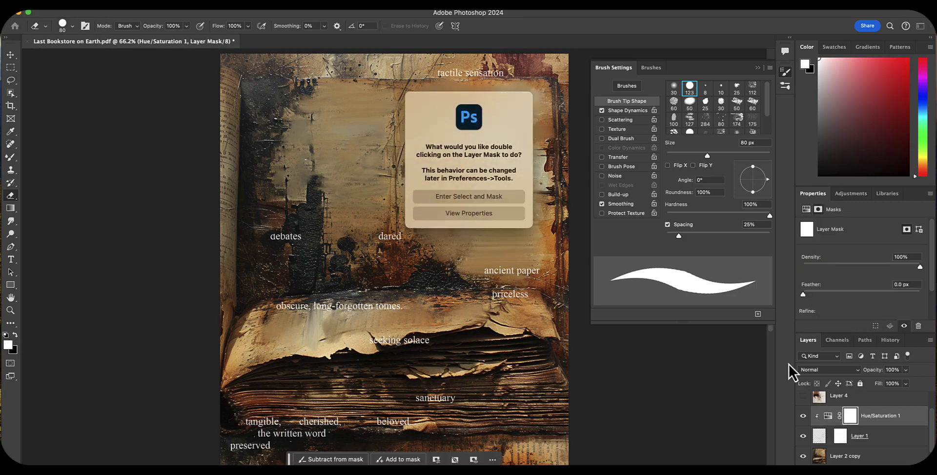
{"action": "key", "text": "Escape"}
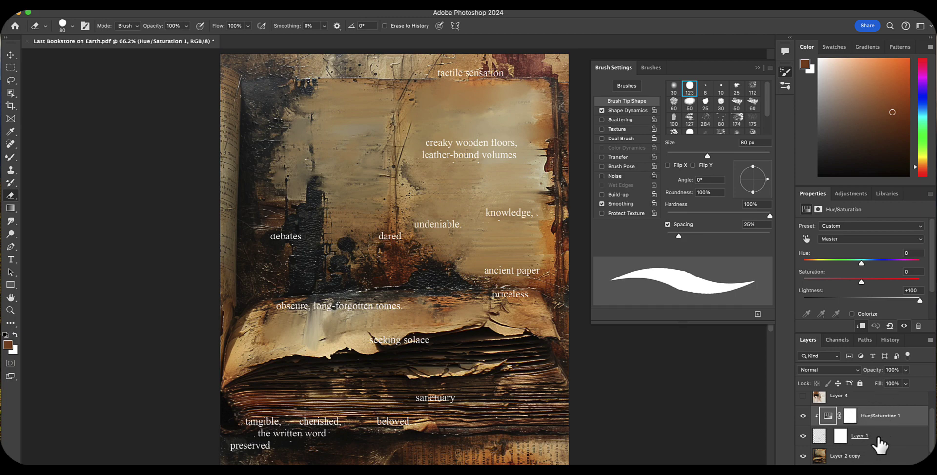
{"action": "left_click", "coordinate": [879, 439]}
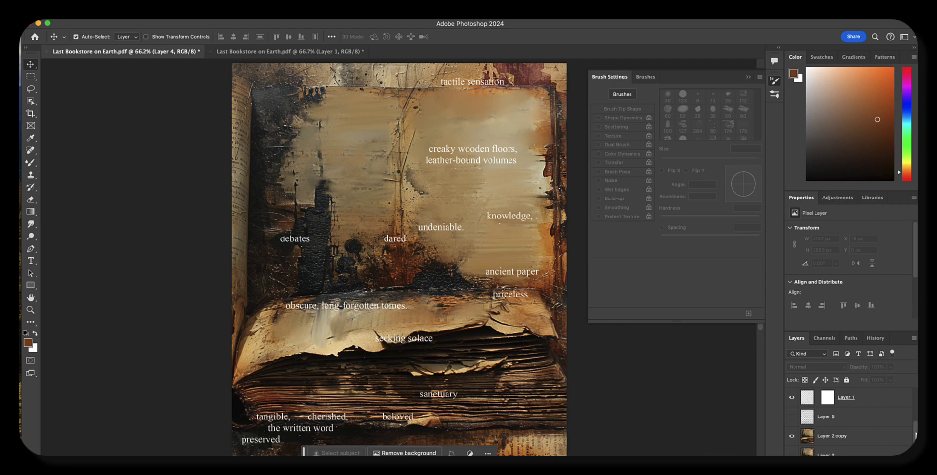
Select Layer 5, the full story text beneath Layer 1, and make it visible.
{"action": "left_click", "coordinate": [872, 400]}
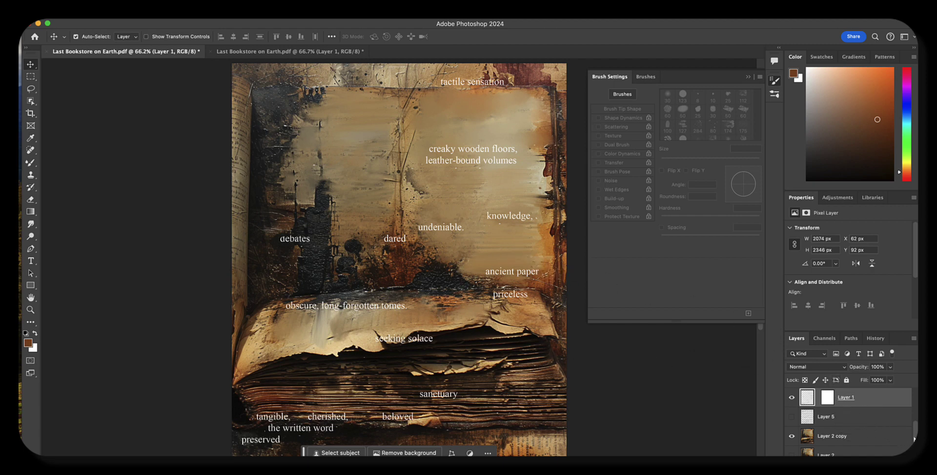
{"action": "left_click", "coordinate": [844, 418]}
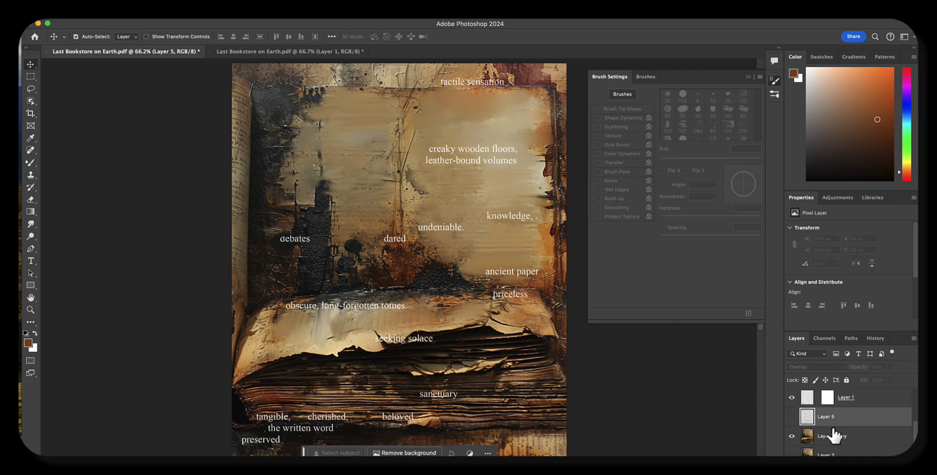
{"action": "left_click", "coordinate": [792, 416]}
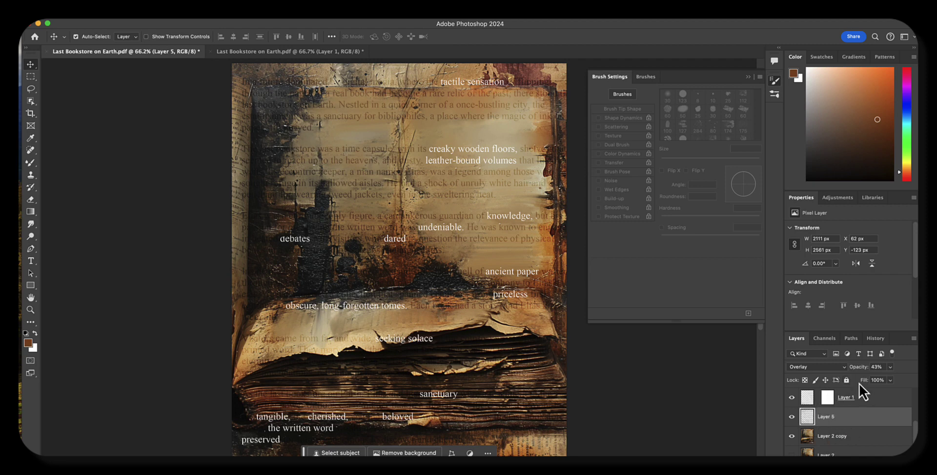
Compare opacity values and blend modes for Layer 5, keeping Overlay and setting its opacity to 41%.
{"action": "key", "text": "0"}
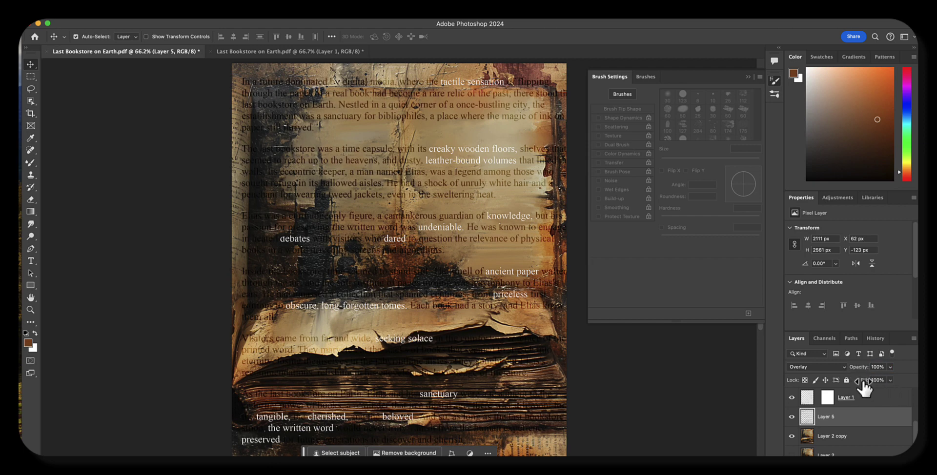
{"action": "left_click_drag", "start_coordinate": [861, 369], "coordinate": [850, 375]}
{"action": "left_click", "coordinate": [814, 367]}
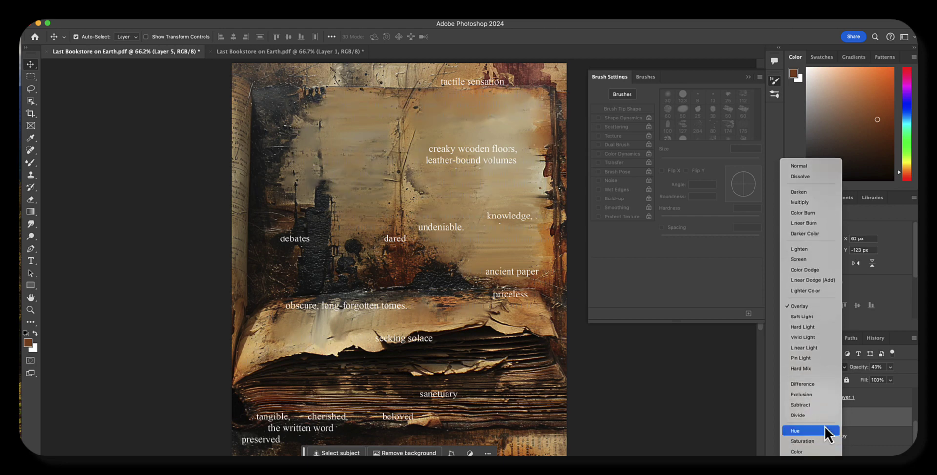
{"action": "left_click", "coordinate": [772, 400]}
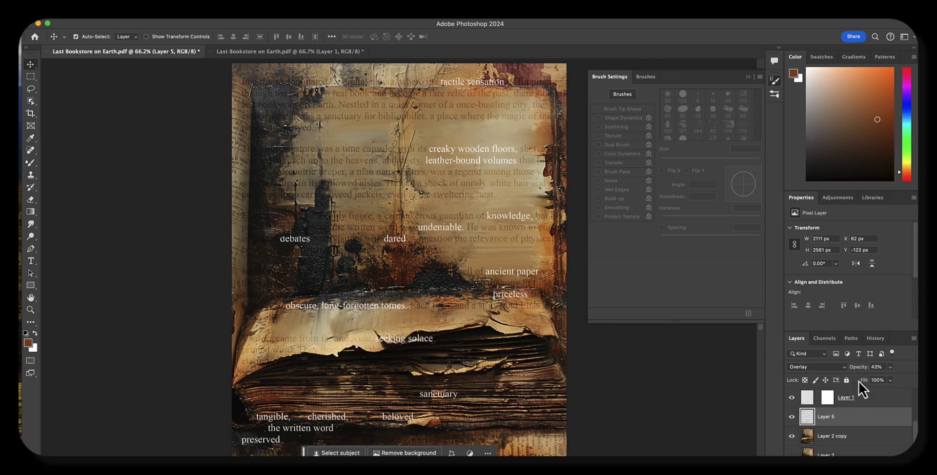
{"action": "mouse_move", "coordinate": [859, 374]}
{"action": "left_mouse_down"}
{"action": "mouse_move", "coordinate": [849, 375]}
{"action": "mouse_move", "coordinate": [874, 375]}
{"action": "left_mouse_up"}
{"action": "mouse_move", "coordinate": [858, 375]}
{"action": "left_mouse_down"}
{"action": "mouse_move", "coordinate": [906, 371]}
{"action": "mouse_move", "coordinate": [840, 373]}
{"action": "mouse_move", "coordinate": [855, 373]}
{"action": "left_mouse_up"}
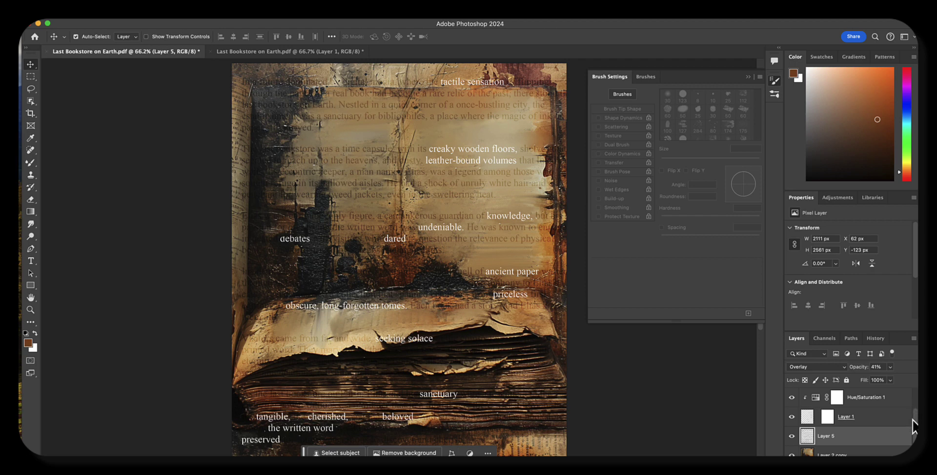
Show the abstract painting on Layer 4 and set its blend mode to Darken.
{"action": "scroll", "coordinate": [915, 419], "scroll_direction": "up", "scroll_amount": 2}
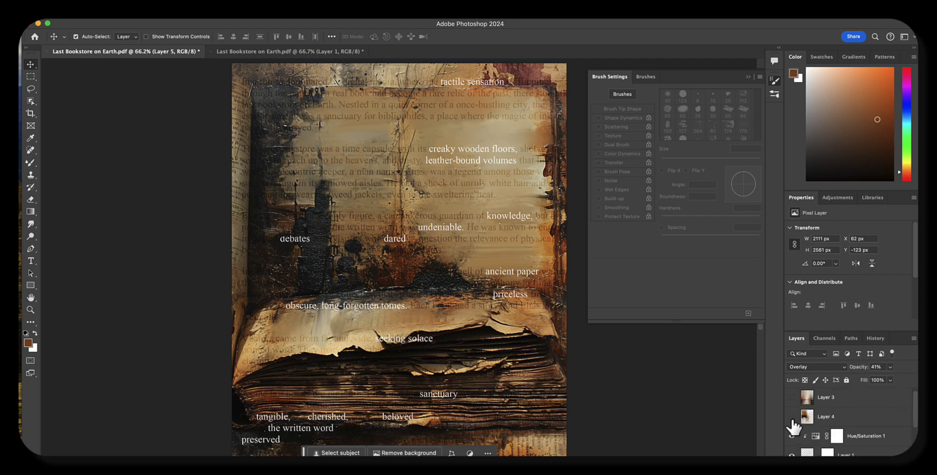
{"action": "left_click", "coordinate": [792, 418]}
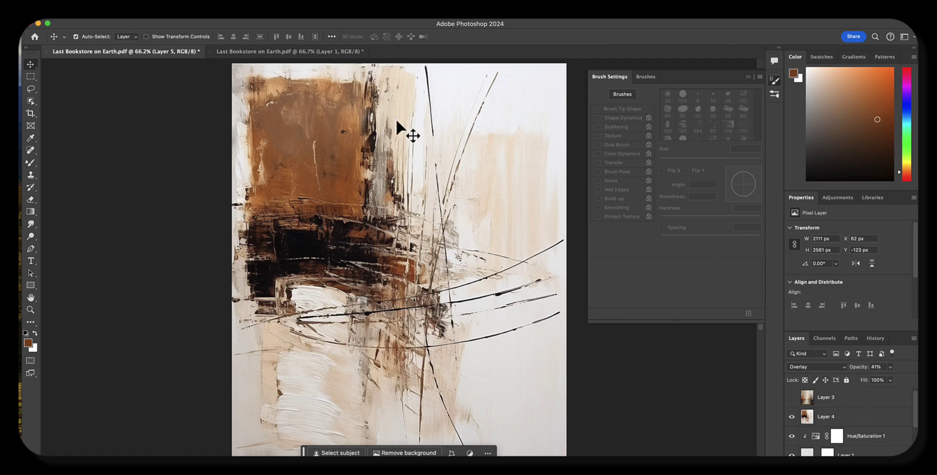
{"action": "left_click", "coordinate": [835, 421]}
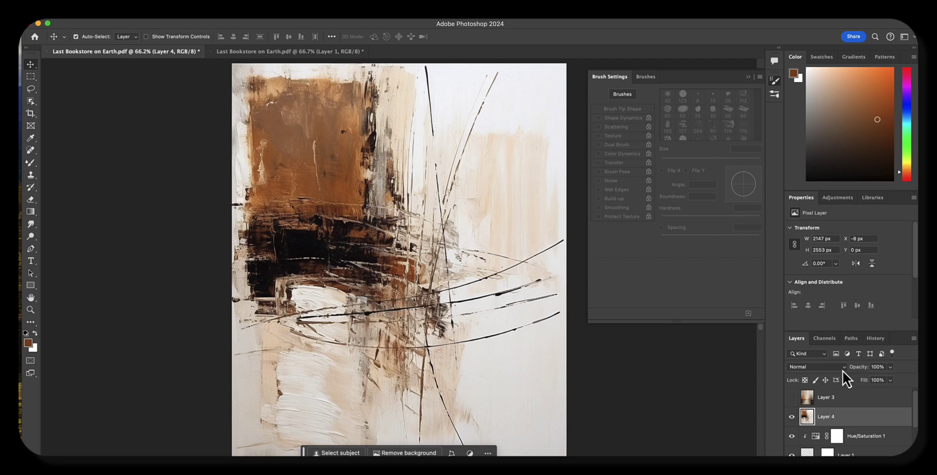
{"action": "left_click", "coordinate": [843, 371]}
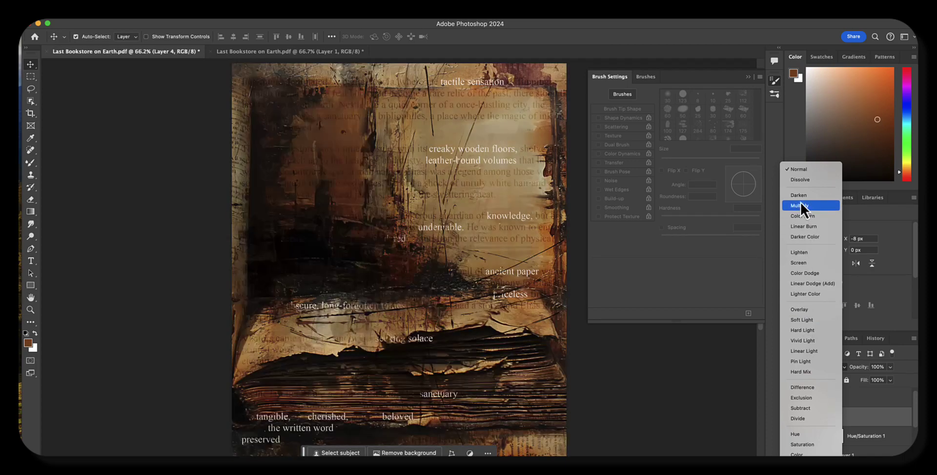
{"action": "left_click", "coordinate": [799, 197]}
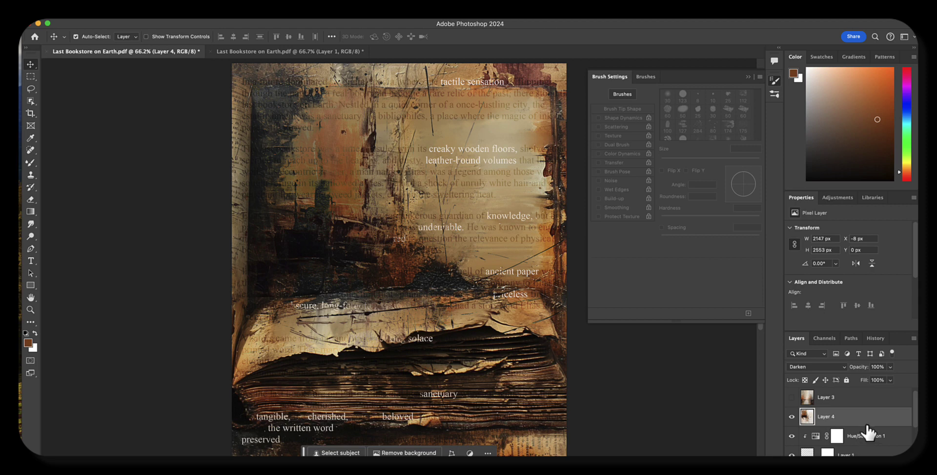
Duplicate Layer 4, hide the original, and set the copy's blend mode to Soft Light.
{"action": "key", "text": "super"}
{"action": "key", "text": "super+j"}
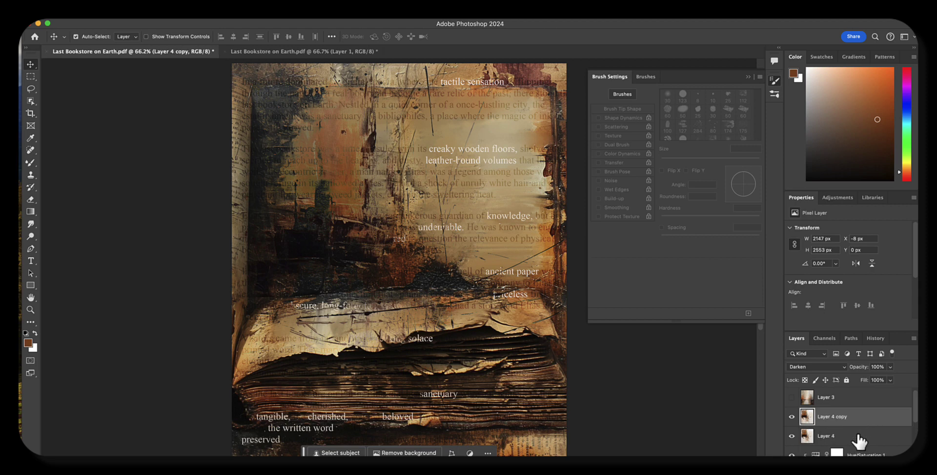
{"action": "left_click", "coordinate": [792, 436]}
{"action": "left_click", "coordinate": [807, 370]}
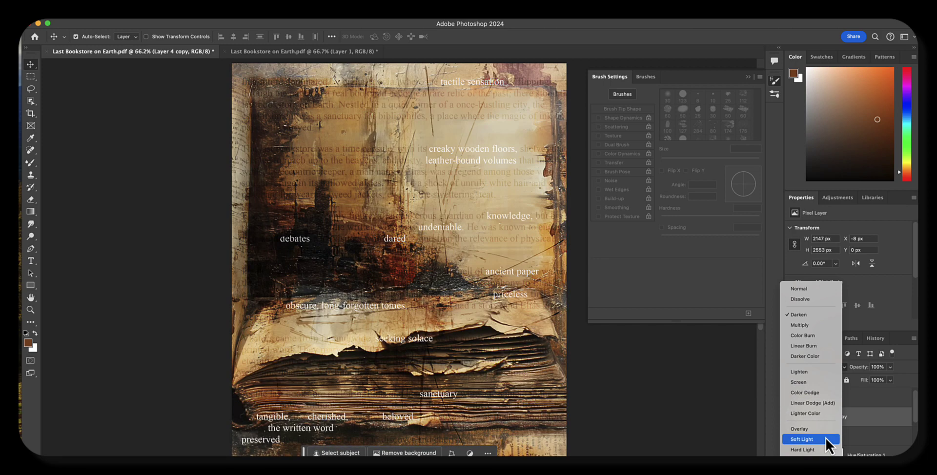
{"action": "left_click", "coordinate": [827, 441]}
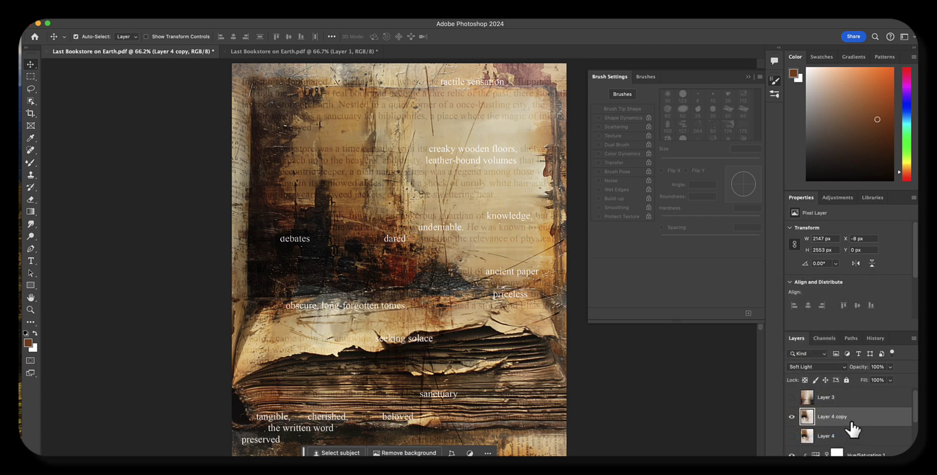
Compare the artwork with and without the Soft Light copy over Layer 4 by toggling the layers' visibility.
{"action": "left_click", "coordinate": [792, 416]}
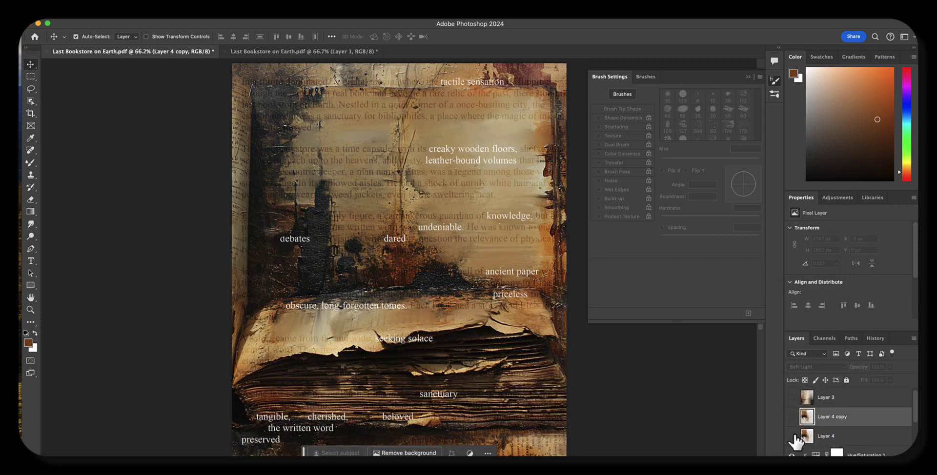
{"action": "left_click", "coordinate": [791, 435]}
{"action": "left_click", "coordinate": [791, 417]}
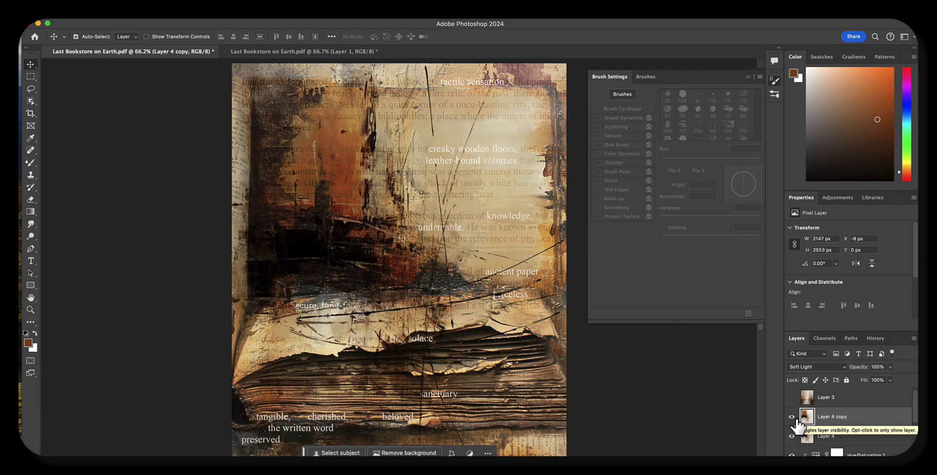
{"action": "left_click", "coordinate": [792, 418]}
{"action": "left_click", "coordinate": [792, 417]}
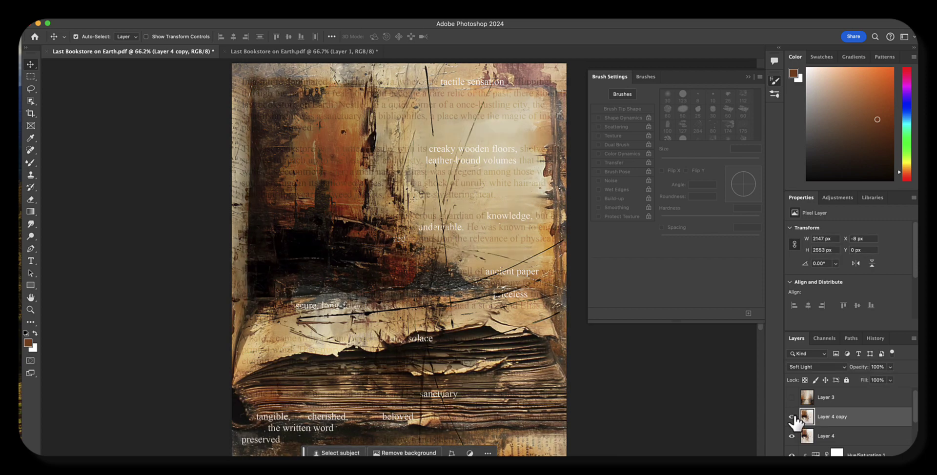
{"action": "left_click", "coordinate": [792, 418]}
{"action": "left_click", "coordinate": [792, 418]}
{"action": "left_click", "coordinate": [792, 418]}
{"action": "left_click", "coordinate": [792, 417]}
{"action": "left_click", "coordinate": [792, 418]}
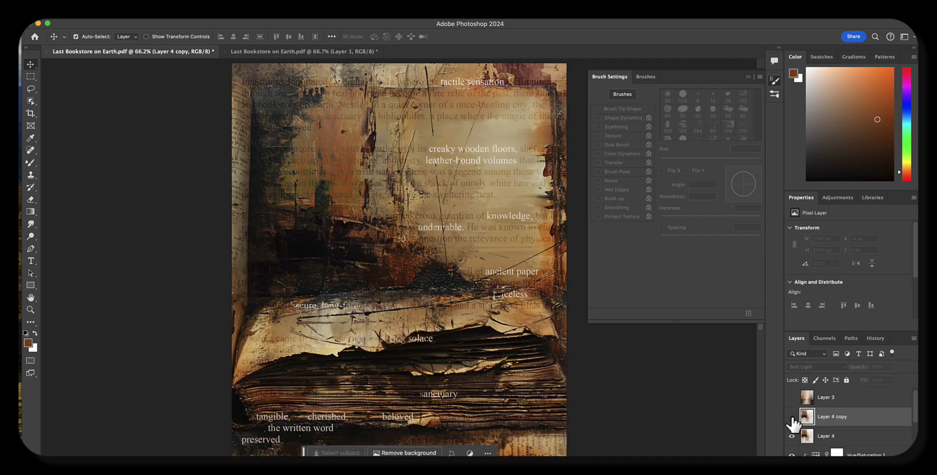
{"action": "left_click", "coordinate": [792, 417]}
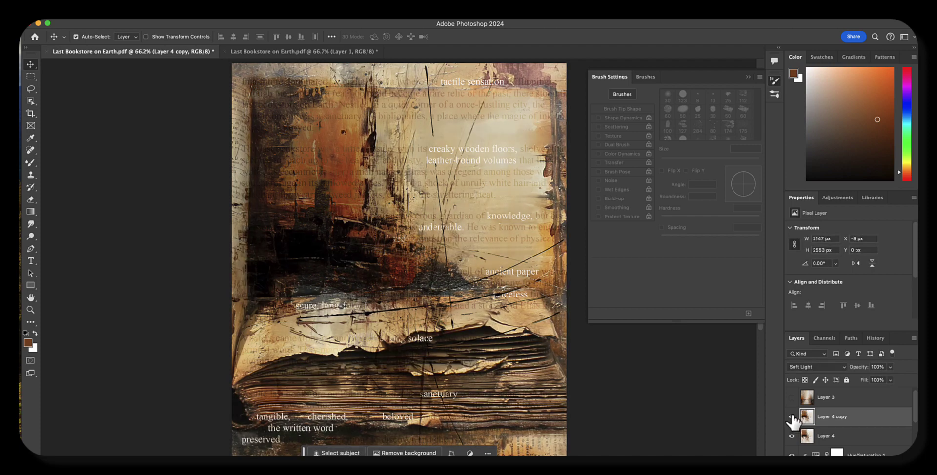
{"action": "left_click", "coordinate": [792, 417]}
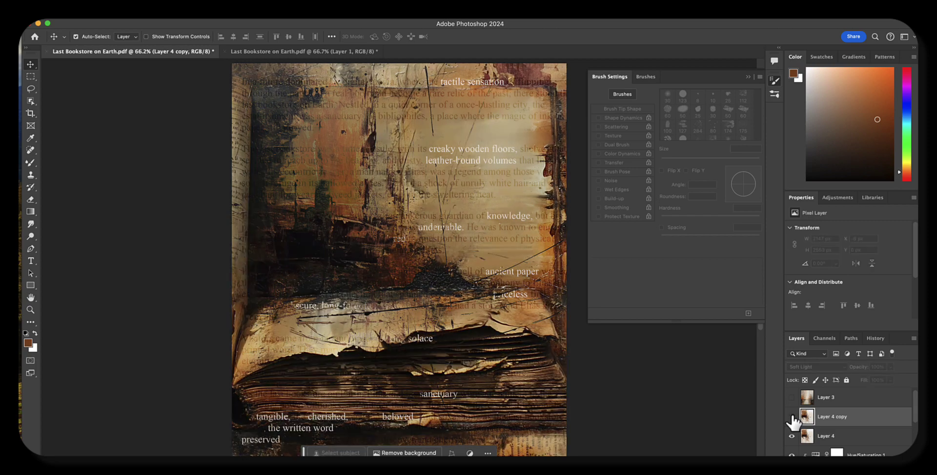
{"action": "left_click", "coordinate": [792, 418]}
{"action": "left_click", "coordinate": [792, 418]}
Show Layer 4 copy and change its blend mode to Darker Color.
{"action": "left_click", "coordinate": [824, 355]}
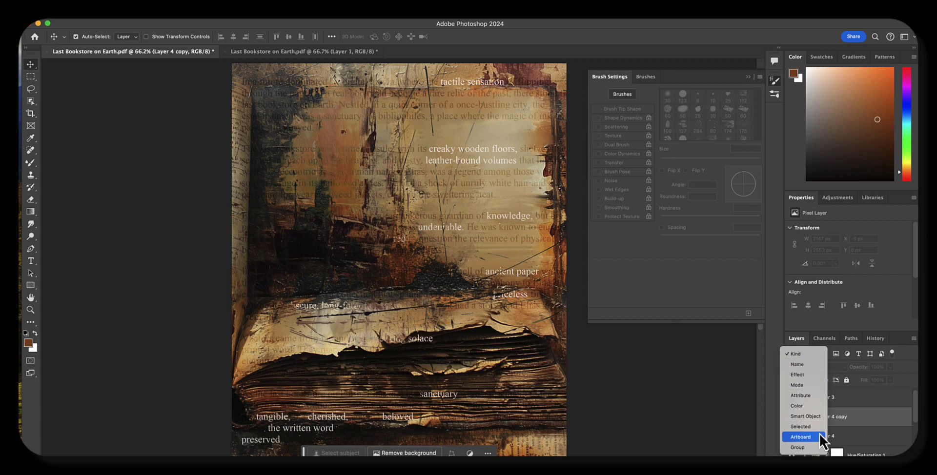
{"action": "left_click", "coordinate": [857, 404]}
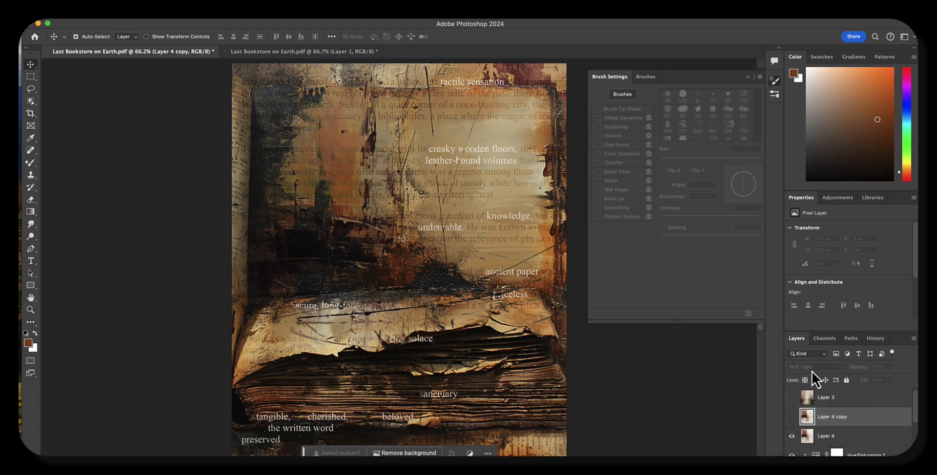
{"action": "left_click", "coordinate": [791, 417]}
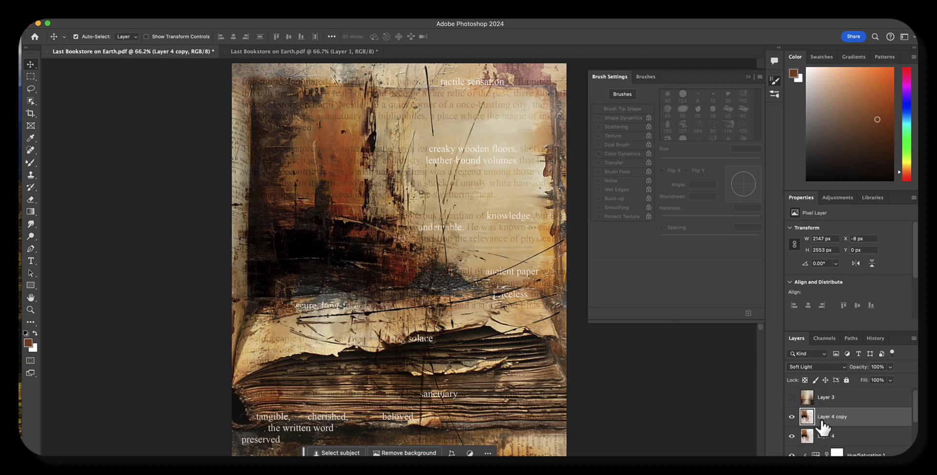
{"action": "left_click", "coordinate": [826, 369]}
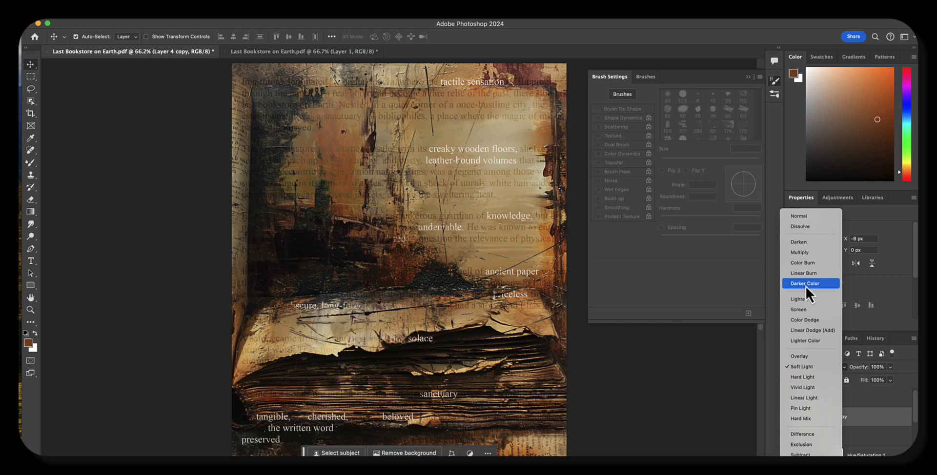
{"action": "left_click", "coordinate": [806, 285]}
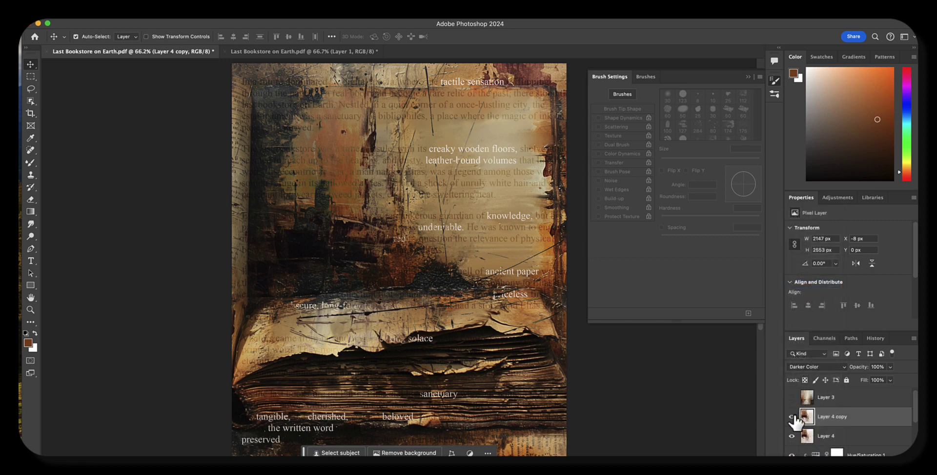
Compare Layer 4 copy against Layer 4 by toggling the copy's visibility, and delete the copy.
{"action": "left_click", "coordinate": [825, 436]}
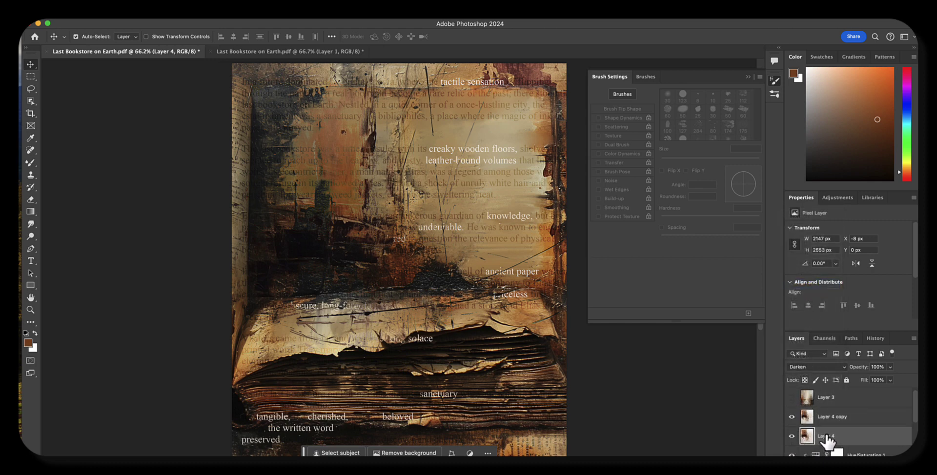
{"action": "left_click", "coordinate": [829, 418]}
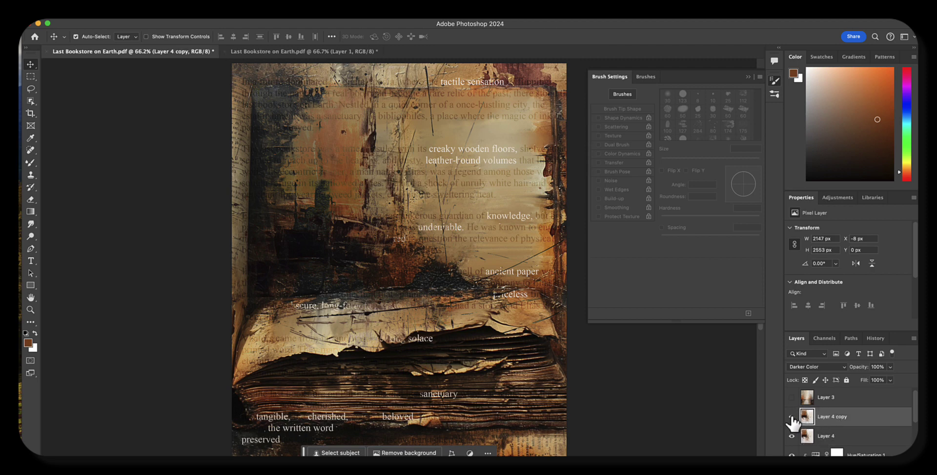
{"action": "left_click", "coordinate": [791, 417]}
{"action": "left_click", "coordinate": [791, 418]}
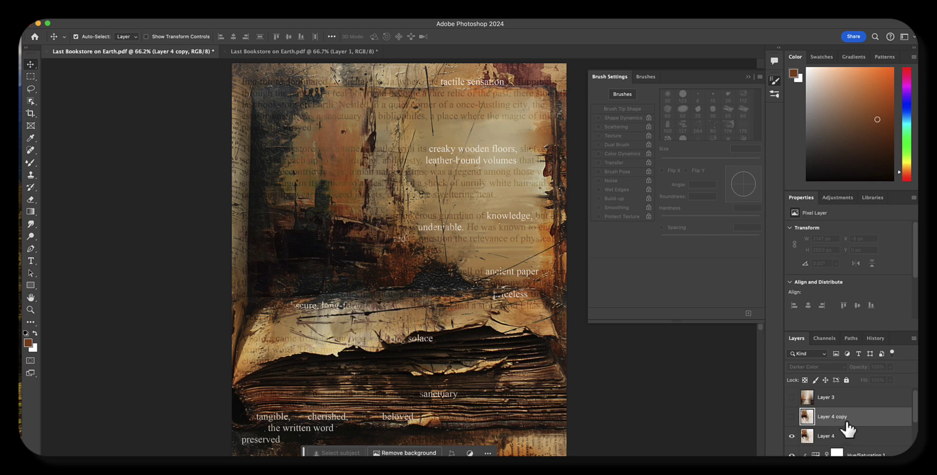
{"action": "key", "text": "BackSpace"}
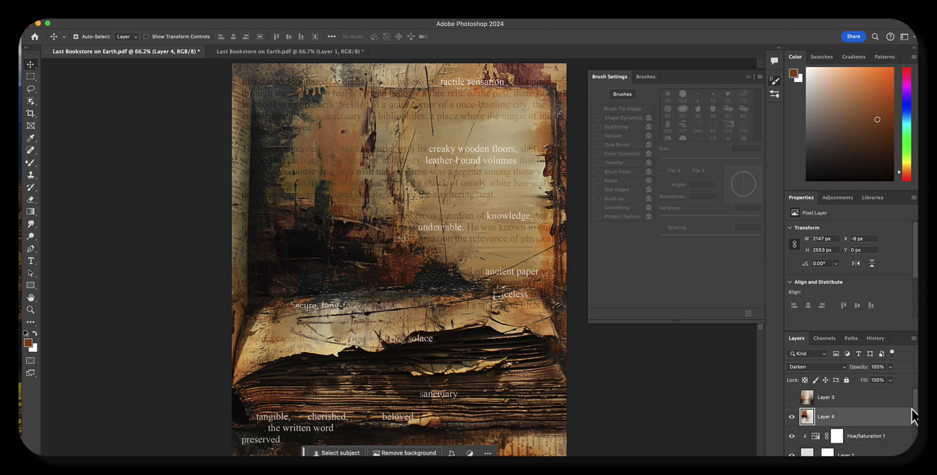
Show the abstract painting on Layer 3, preview different blend modes on it, and delete the layer.
{"action": "left_click", "coordinate": [791, 397]}
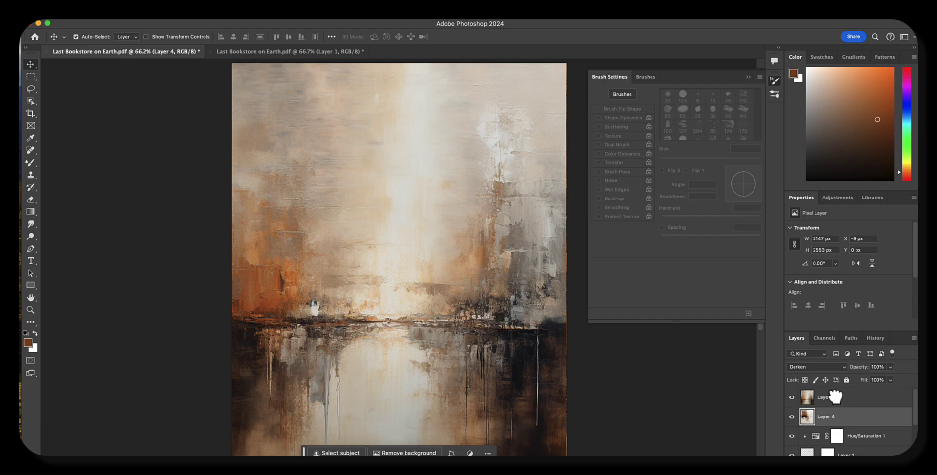
{"action": "left_click", "coordinate": [837, 397]}
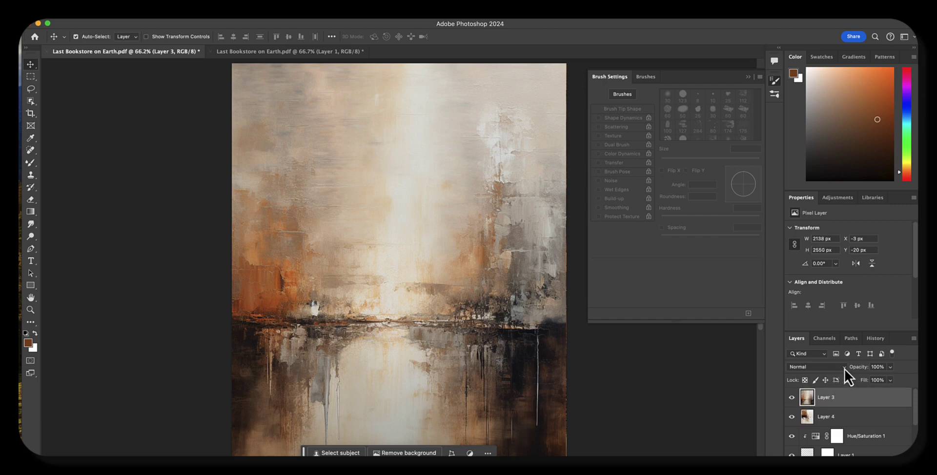
{"action": "left_click", "coordinate": [843, 370]}
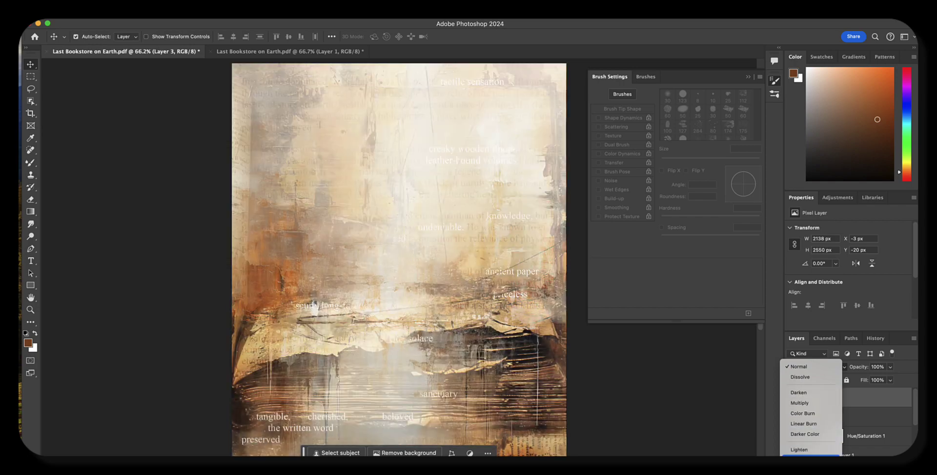
{"action": "scroll", "coordinate": [809, 444], "scroll_direction": "down", "scroll_amount": 1}
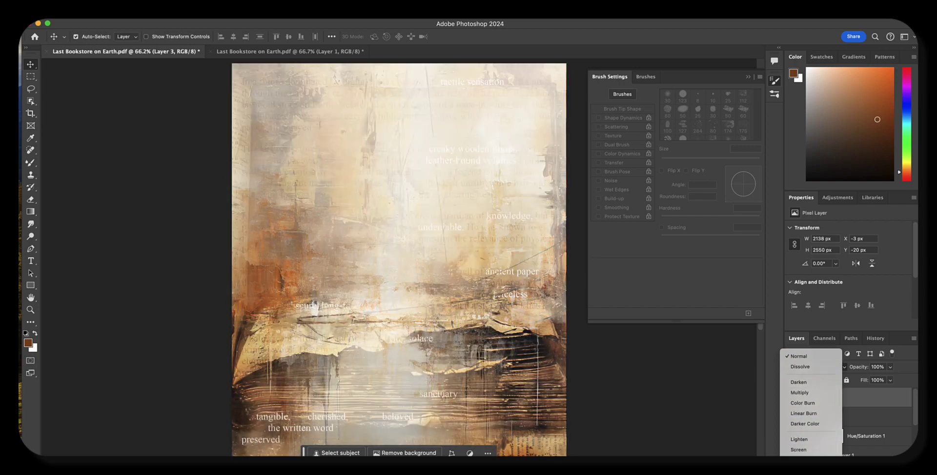
{"action": "scroll", "coordinate": [810, 425], "scroll_direction": "down", "scroll_amount": 8}
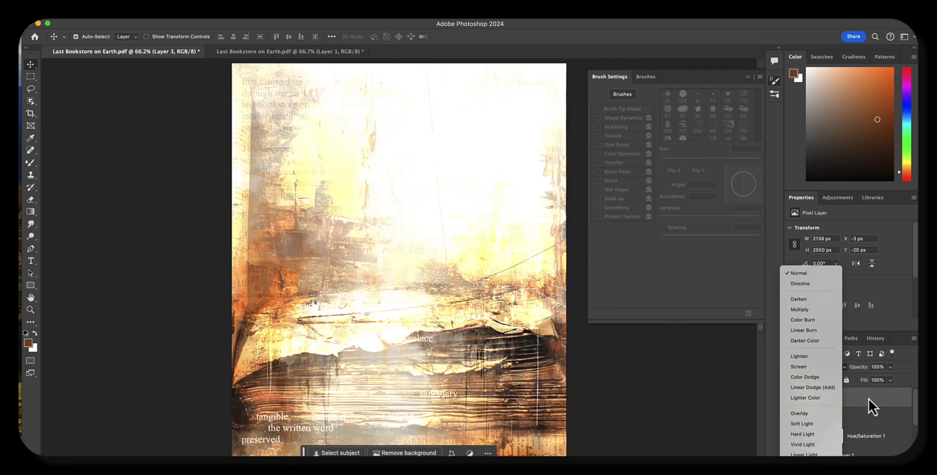
{"action": "left_click", "coordinate": [869, 399]}
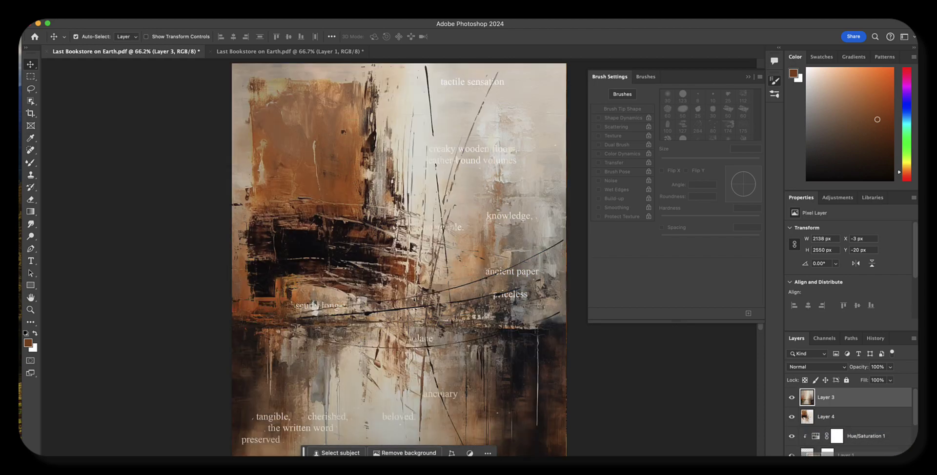
{"action": "key", "text": "Delete"}
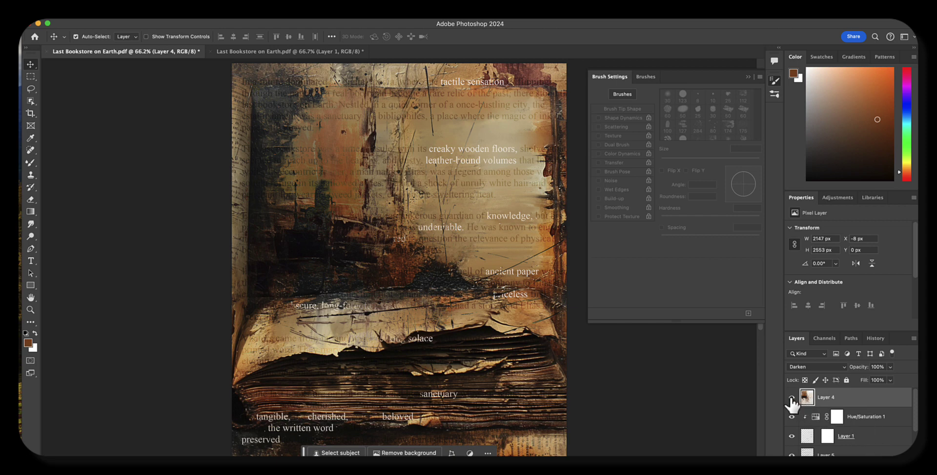
Lower Layer 4's opacity to 58% and compare the artwork with and without it, leaving the layer visible.
{"action": "left_click_drag", "start_coordinate": [860, 371], "coordinate": [859, 376]}
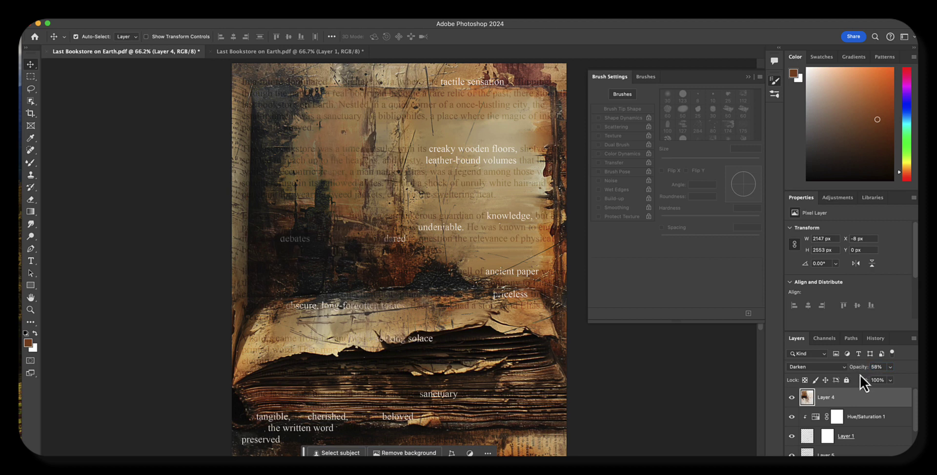
{"action": "left_click", "coordinate": [791, 397]}
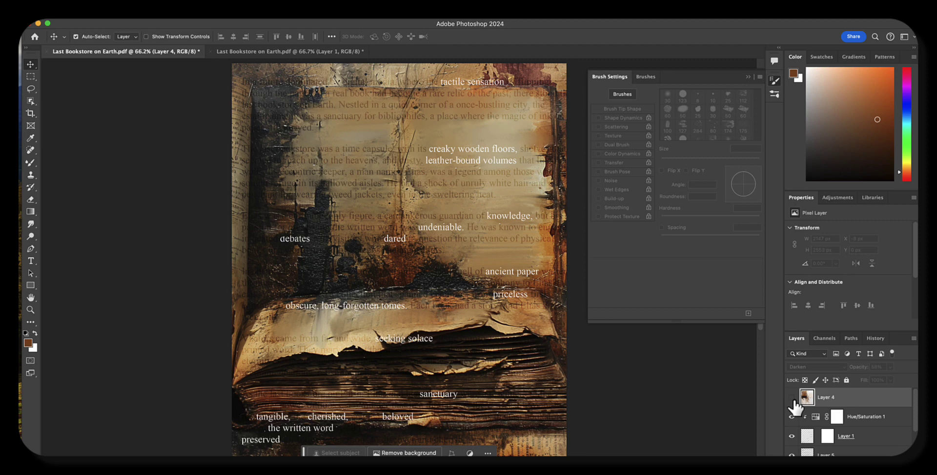
{"action": "left_click", "coordinate": [793, 398]}
{"action": "left_click", "coordinate": [795, 399]}
{"action": "left_click", "coordinate": [791, 398]}
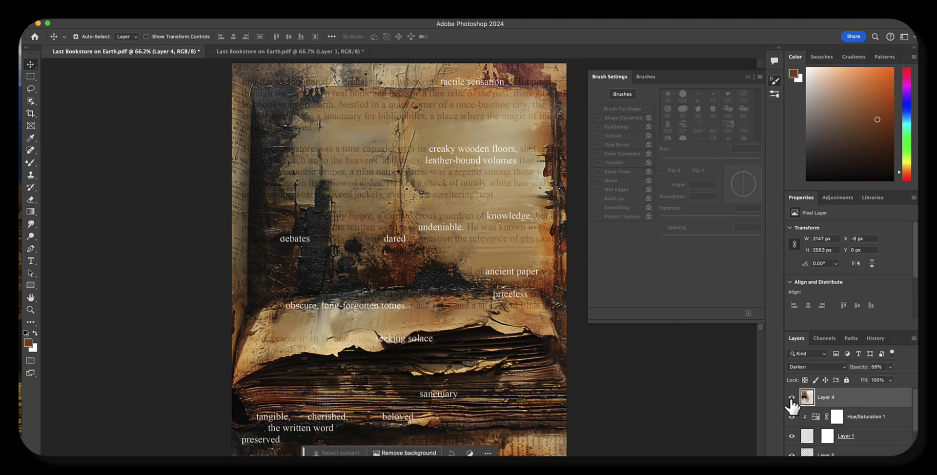
{"action": "left_click", "coordinate": [792, 397]}
{"action": "left_click", "coordinate": [791, 398]}
{"action": "left_click", "coordinate": [791, 398]}
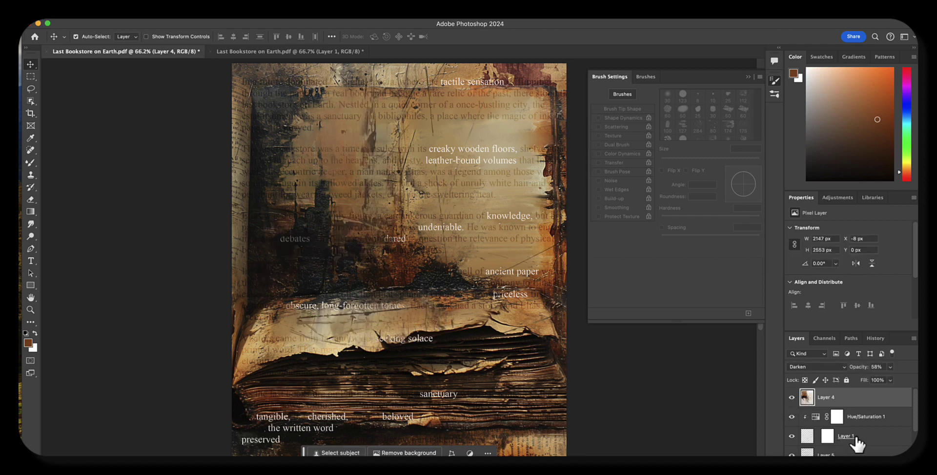
Save the artwork as Last Bookstore on Earth.psd in the 04 Jan 4 poetry folder under 100 days on 5T Backup 1, with Maximize Compatibility.
{"action": "scroll", "coordinate": [915, 417], "scroll_direction": "down", "scroll_amount": 2}
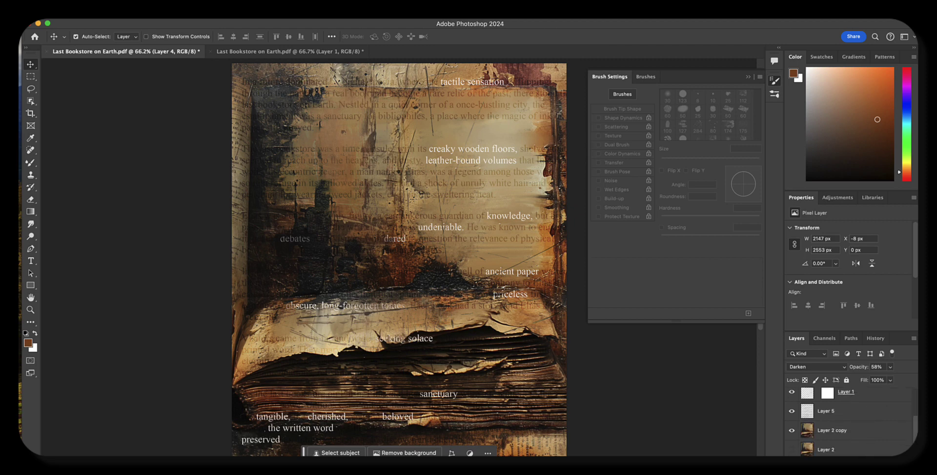
{"action": "left_click", "coordinate": [98, 21]}
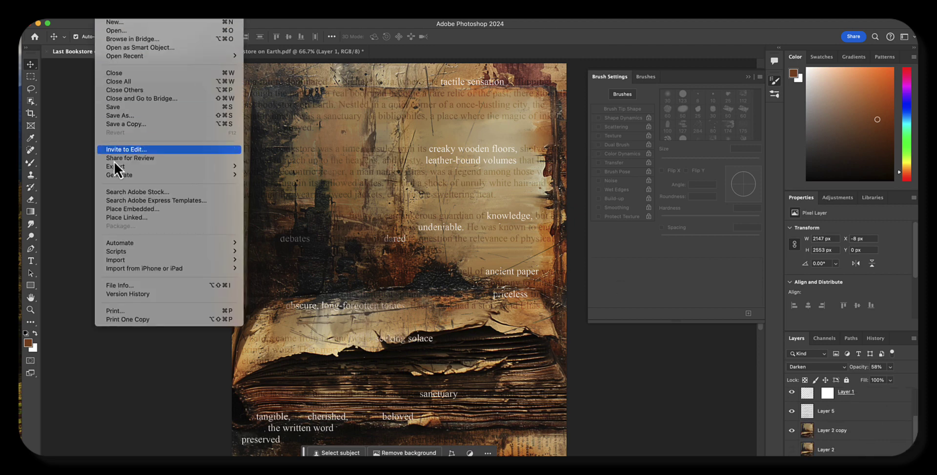
{"action": "left_click", "coordinate": [125, 116]}
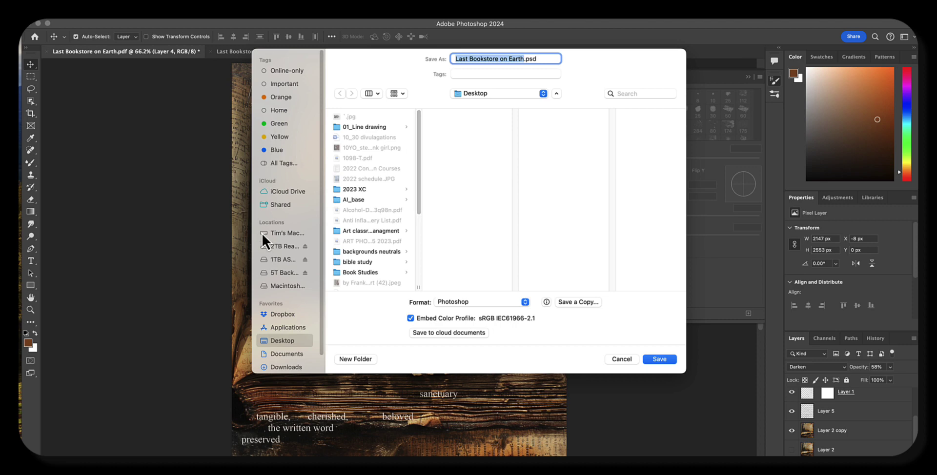
{"action": "left_click", "coordinate": [266, 273]}
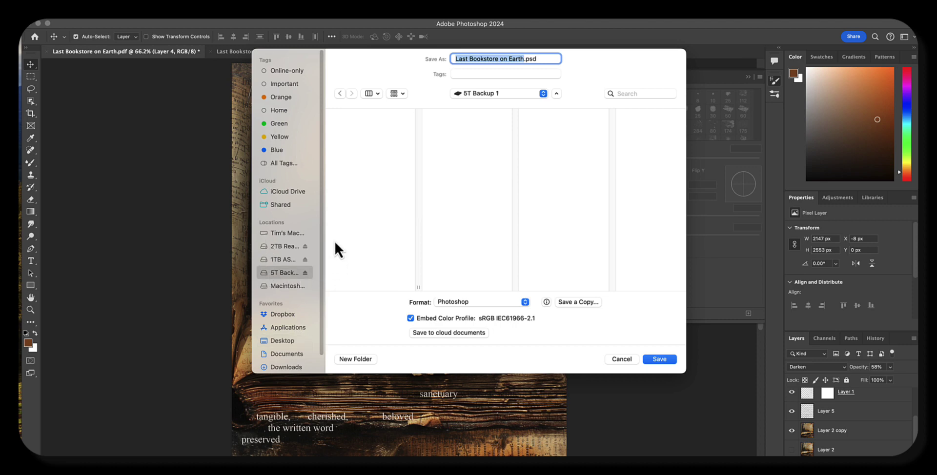
{"action": "left_click_drag", "start_coordinate": [419, 154], "coordinate": [394, 323]}
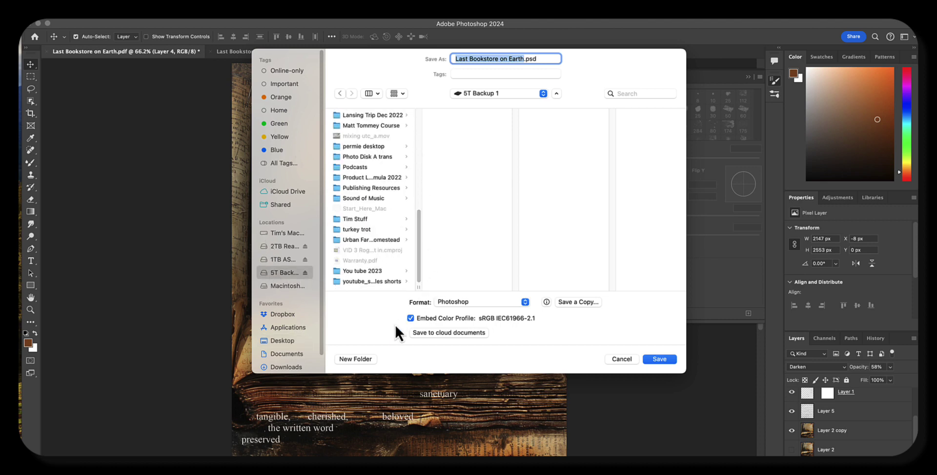
{"action": "left_click", "coordinate": [339, 271]}
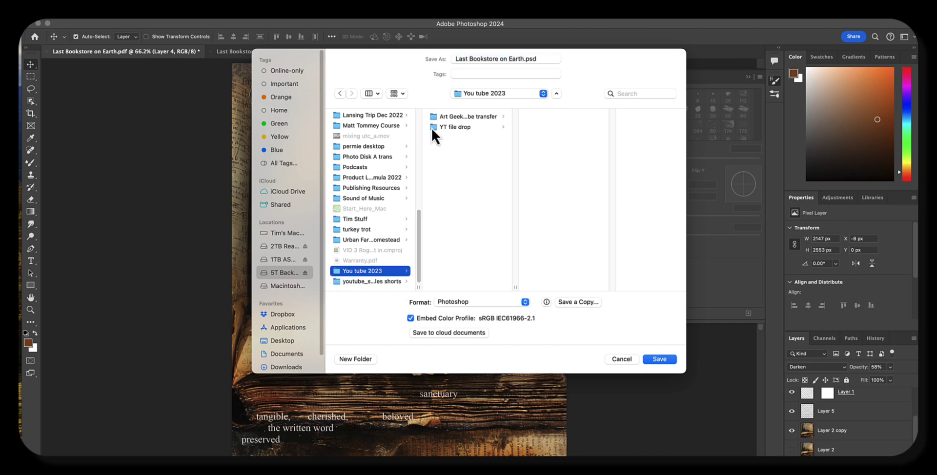
{"action": "left_click", "coordinate": [432, 126]}
{"action": "left_click", "coordinate": [530, 118]}
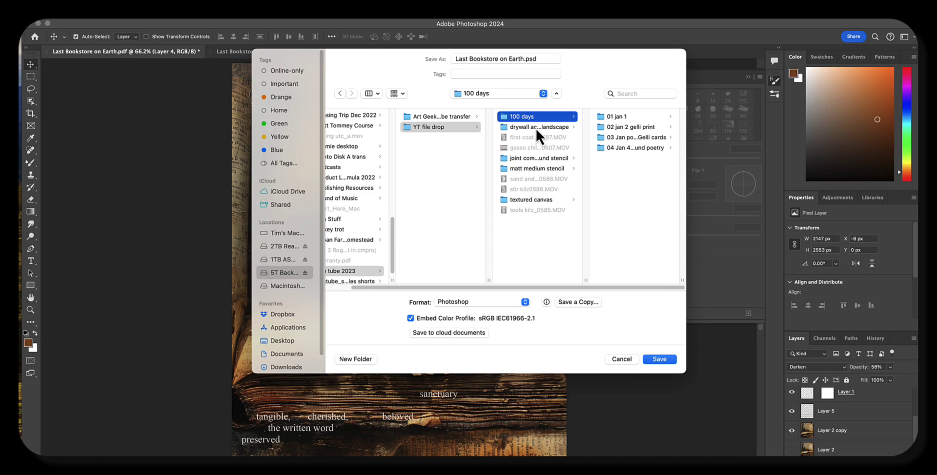
{"action": "left_click", "coordinate": [607, 149]}
{"action": "left_click", "coordinate": [660, 359]}
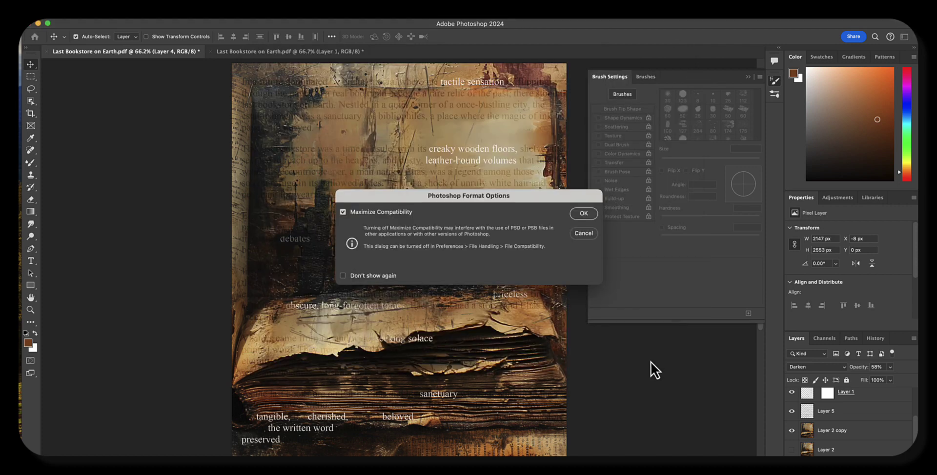
{"action": "left_click", "coordinate": [583, 213]}
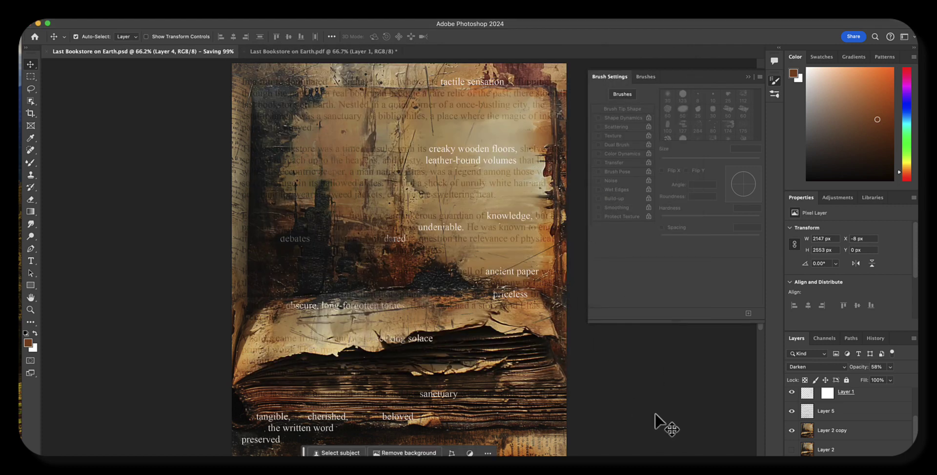